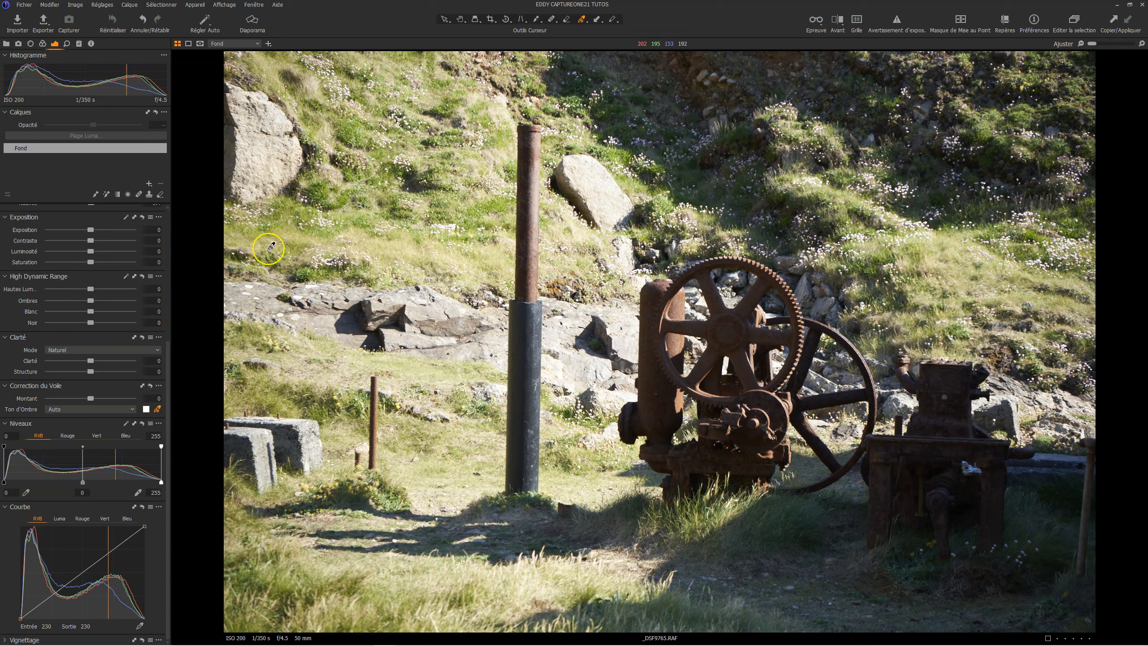
Set a custom white balance on the photo by sampling neutral tones on the grey rocks
left_click(460, 19)
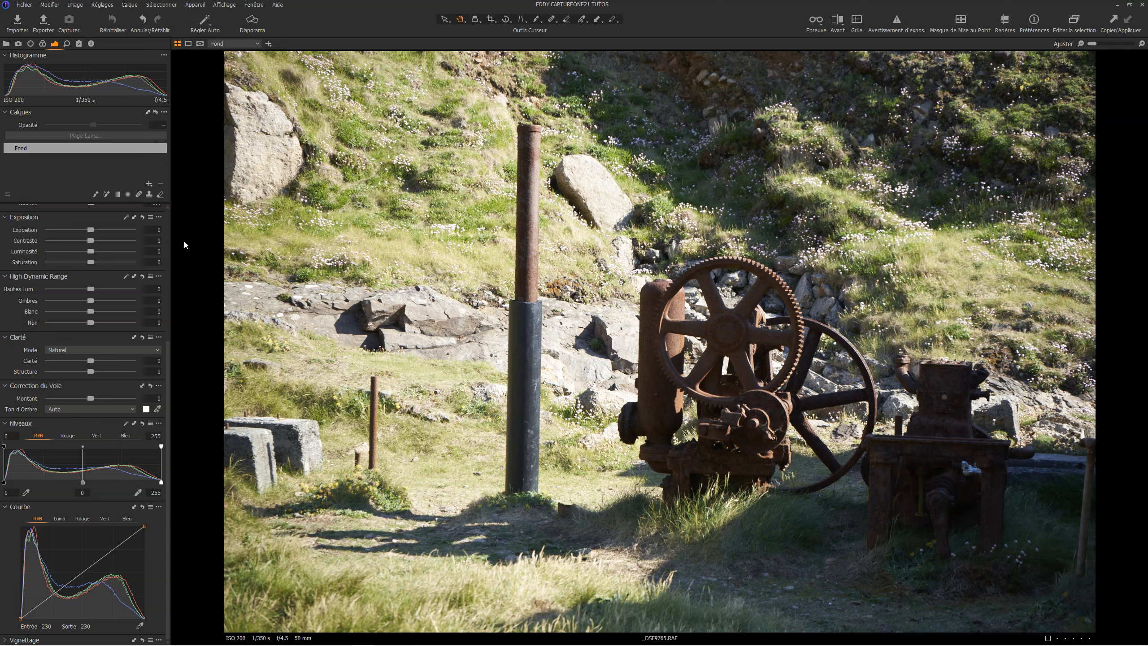
scroll(77, 276, "up", 3)
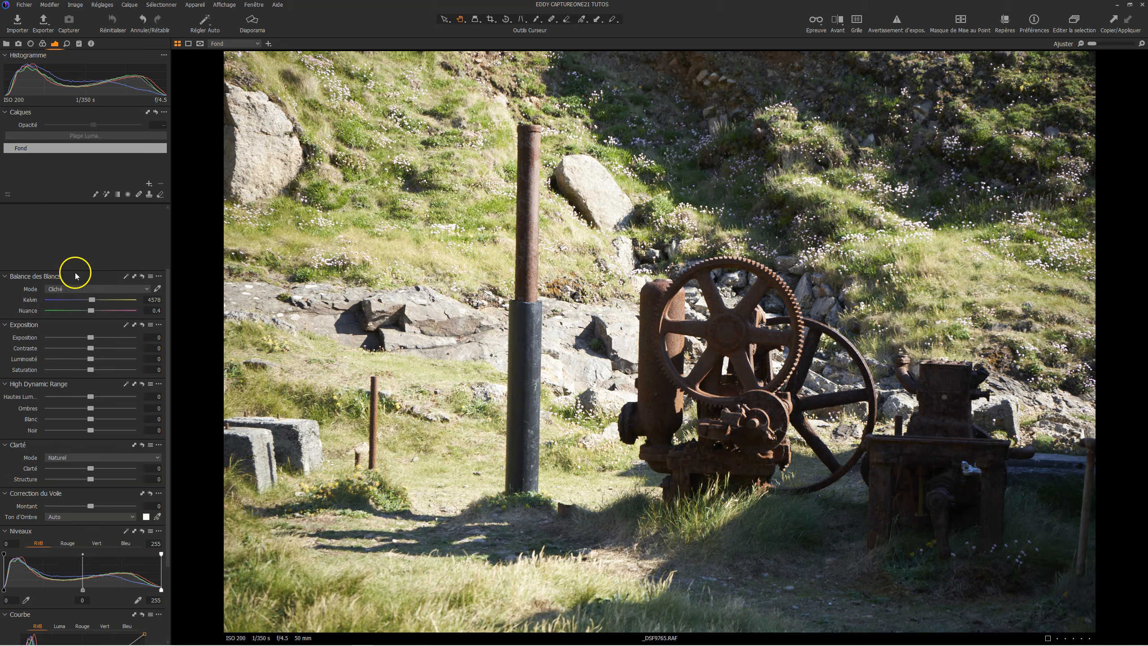
left_click(158, 289)
left_click(586, 309)
left_click(299, 160)
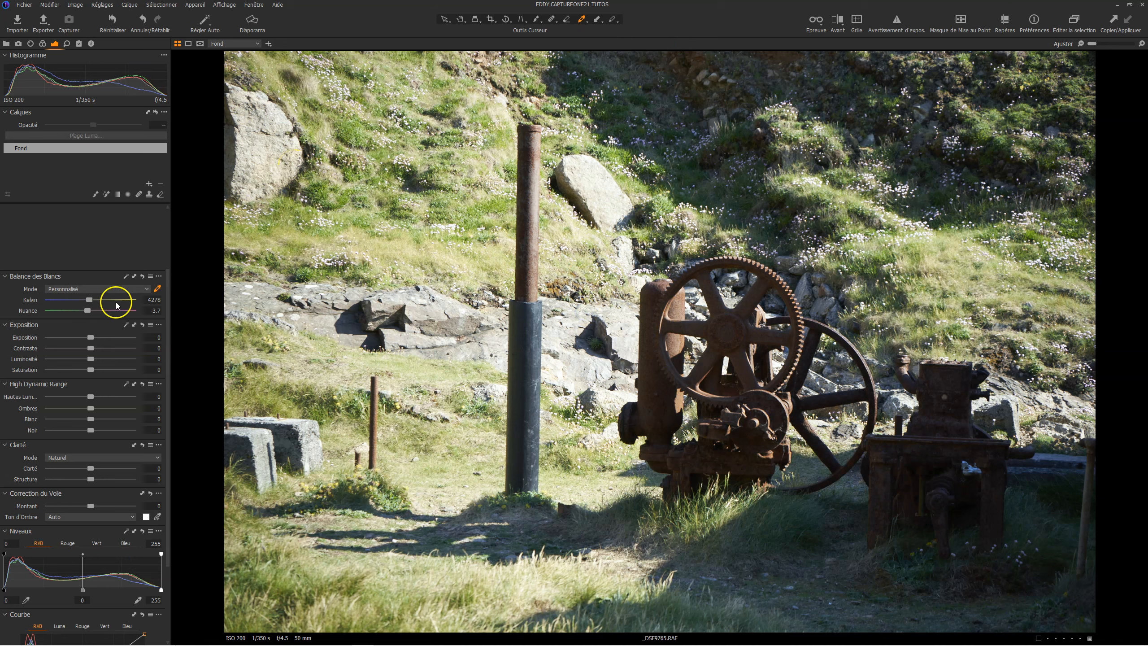
Detach the Color Balance tool as a floating window over the photo in the exposure workspace and show its shadow wheel
left_click(42, 44)
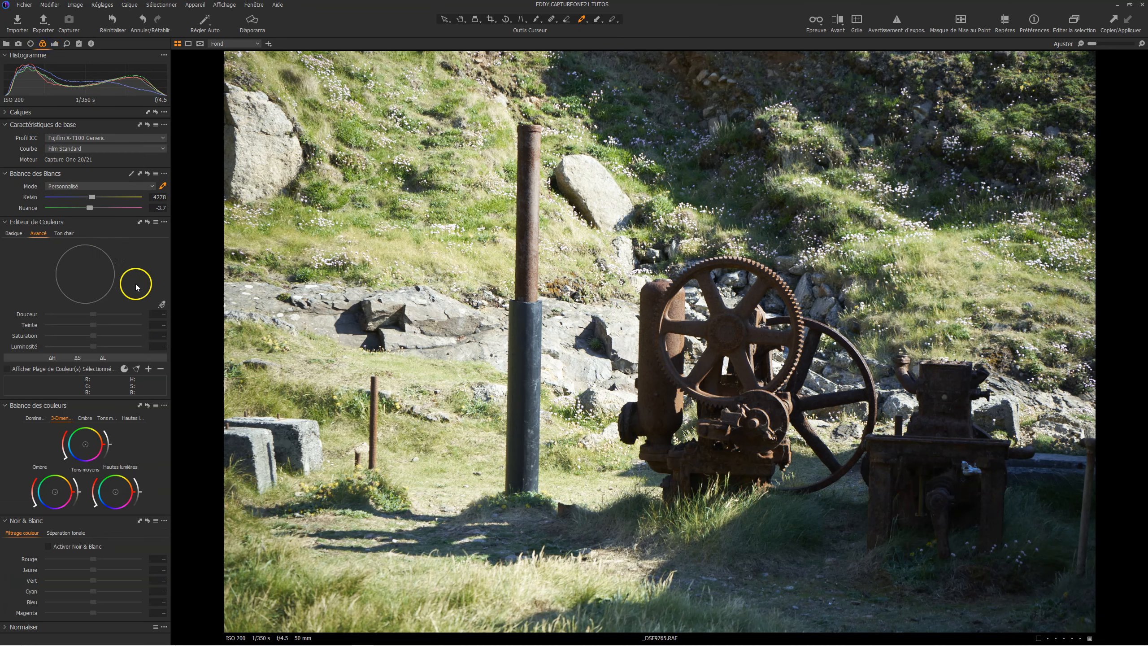
left_click_drag(88, 405, 398, 182)
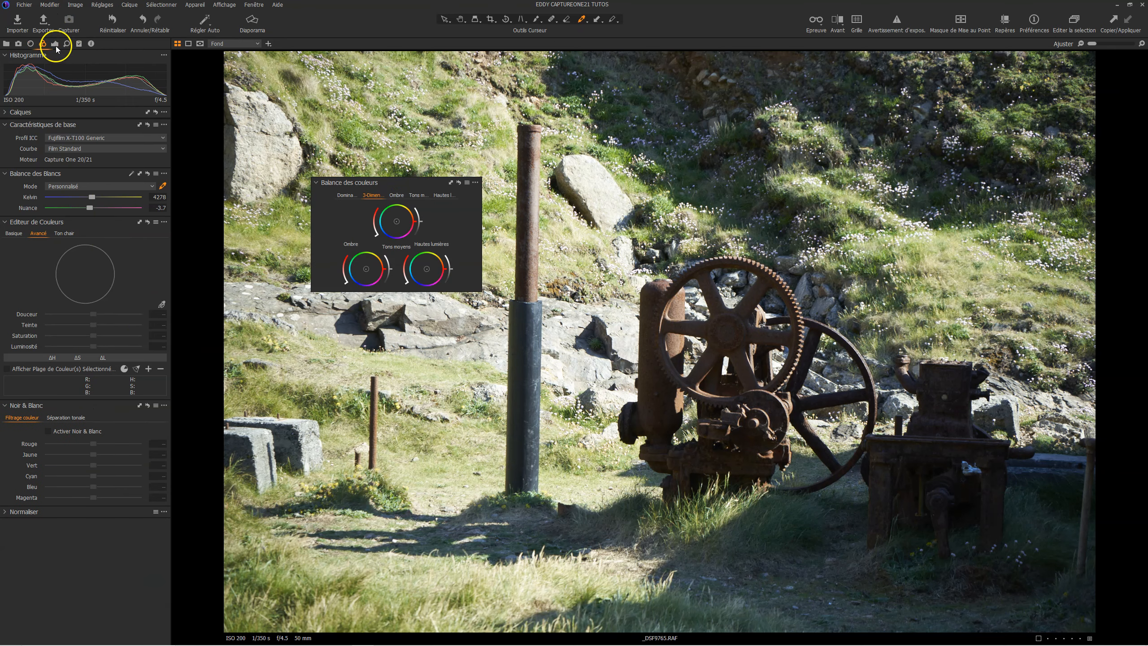
left_click(54, 44)
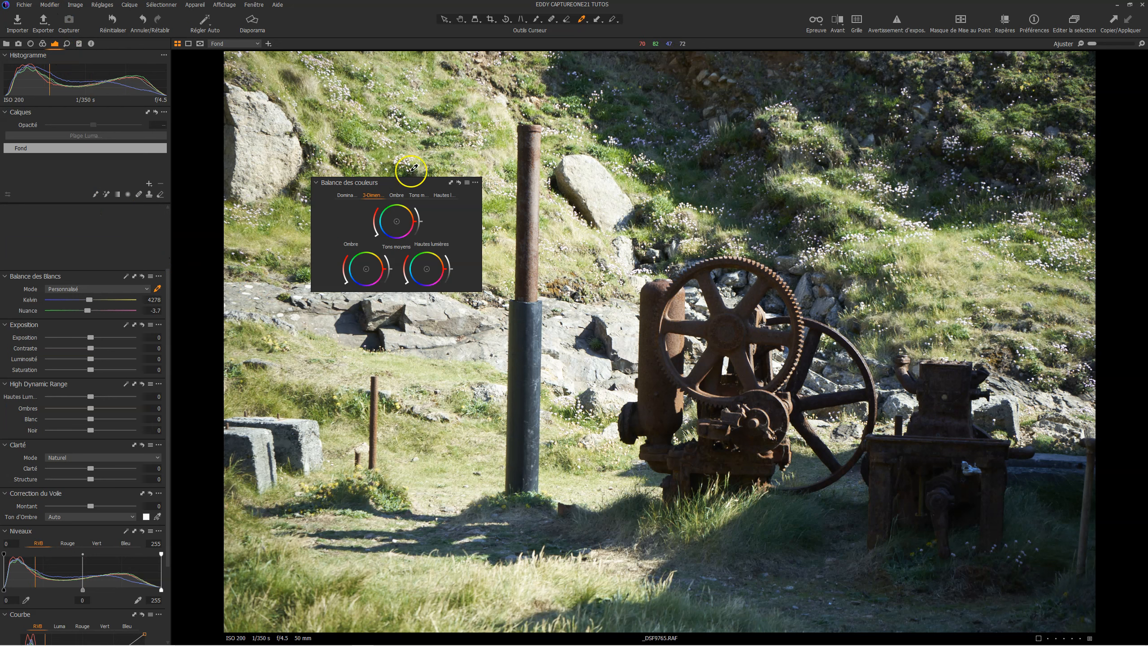
left_click(396, 195)
left_click_drag(406, 181, 378, 148)
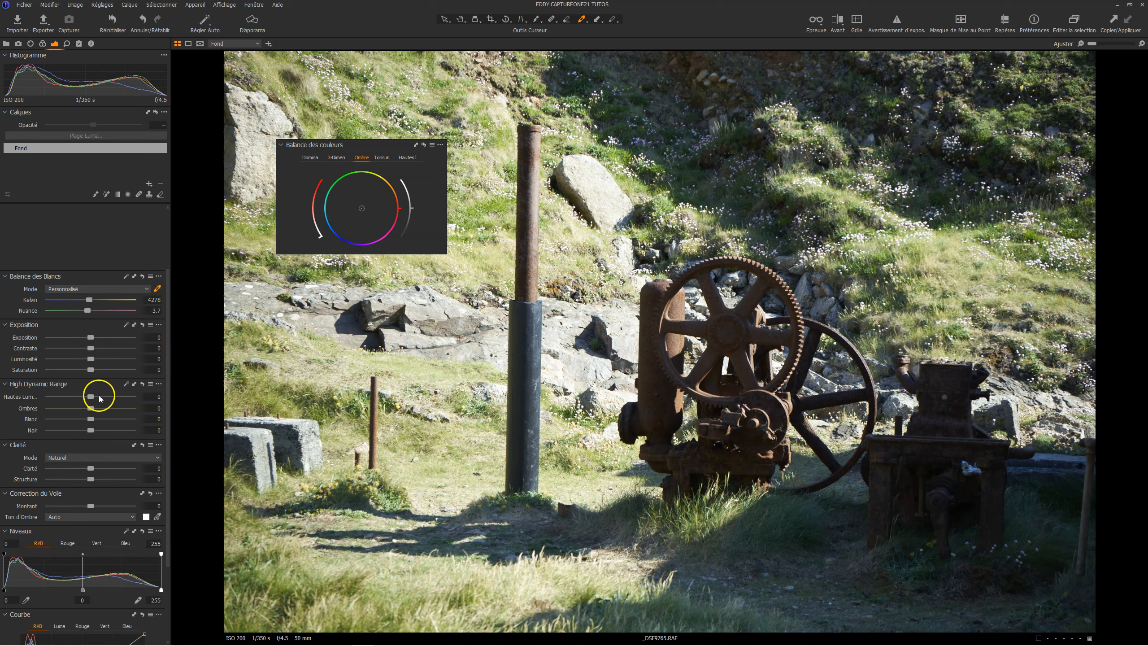
Set the High Dynamic Range shadows to 29 and highlights to -75
left_click_drag(91, 409, 103, 411)
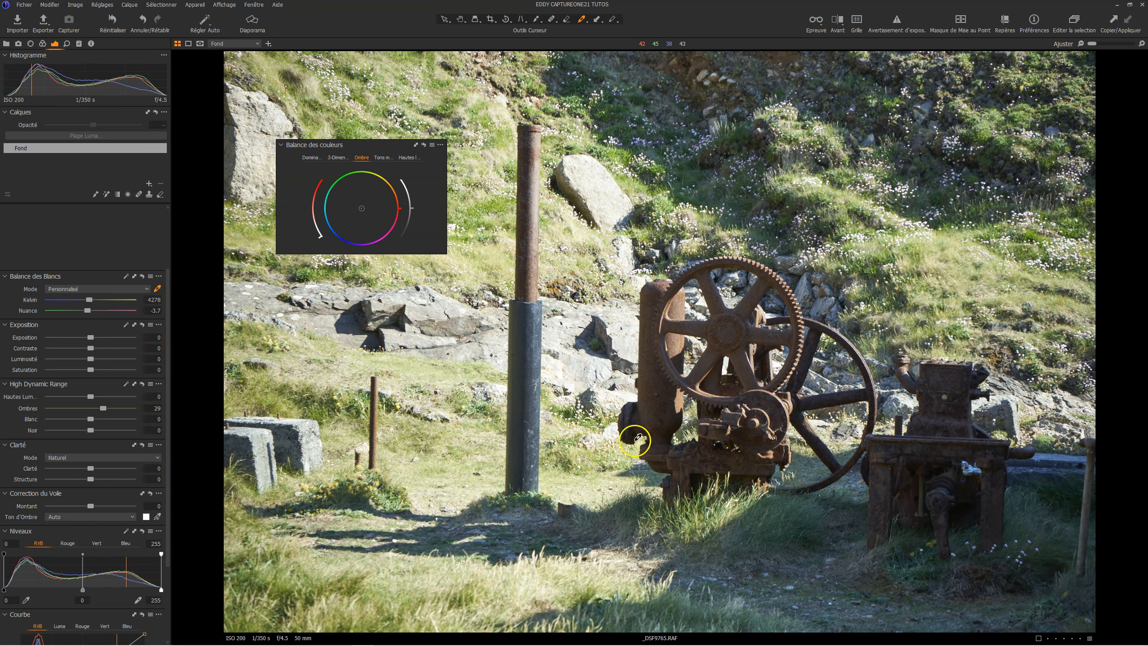
left_click(460, 19)
left_click_drag(91, 396, 57, 400)
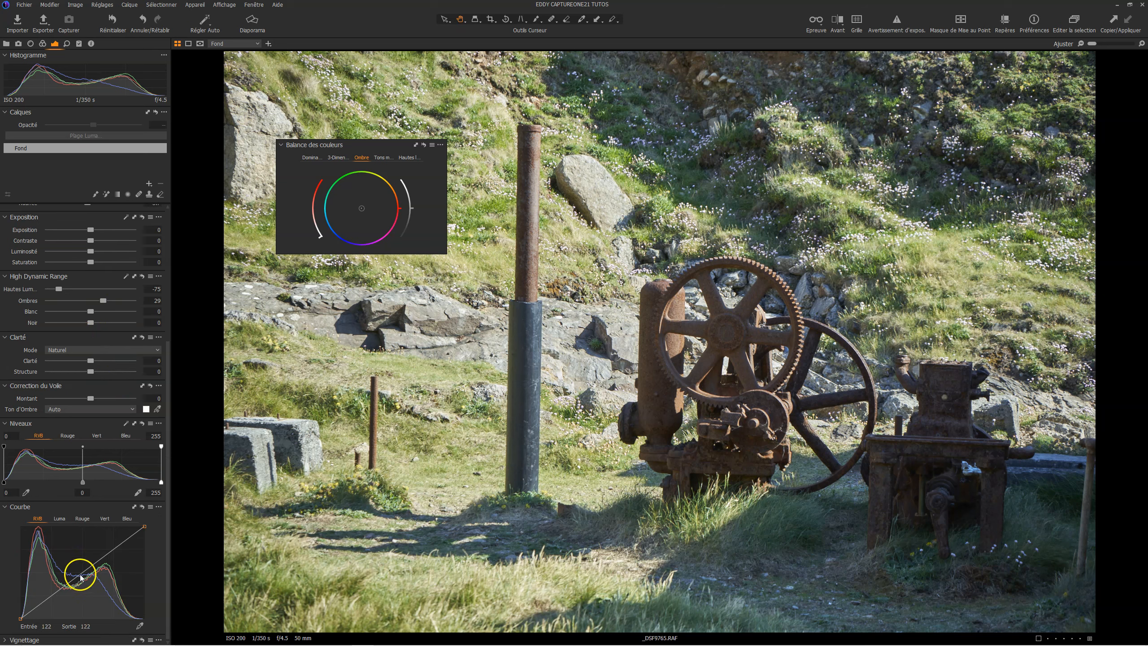
Apply the Contrast RGB preset to the curve
left_click(151, 507)
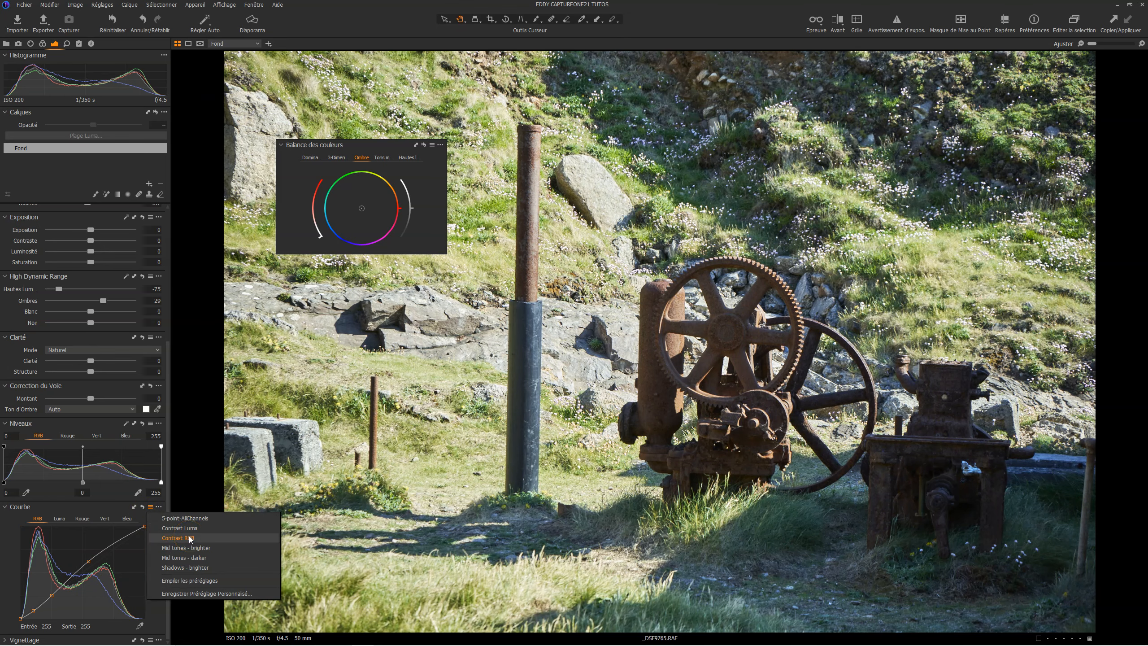
left_click(190, 537)
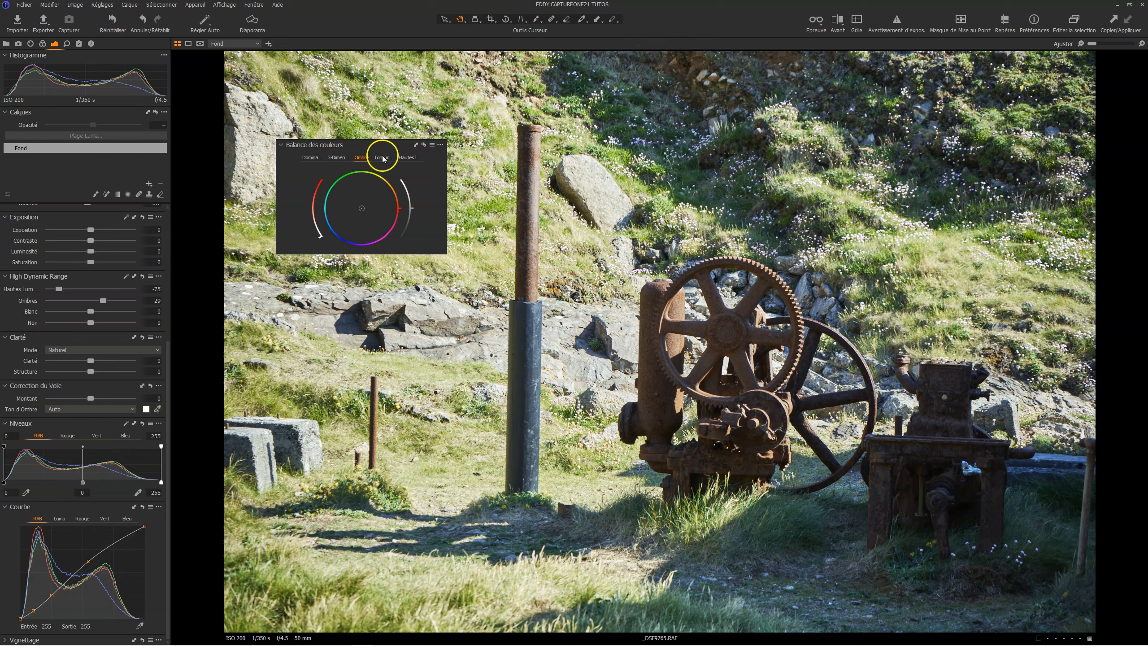
Move the floating Color Balance lower over the photo and examine its three-way, shadow and master views
left_click_drag(385, 148, 343, 278)
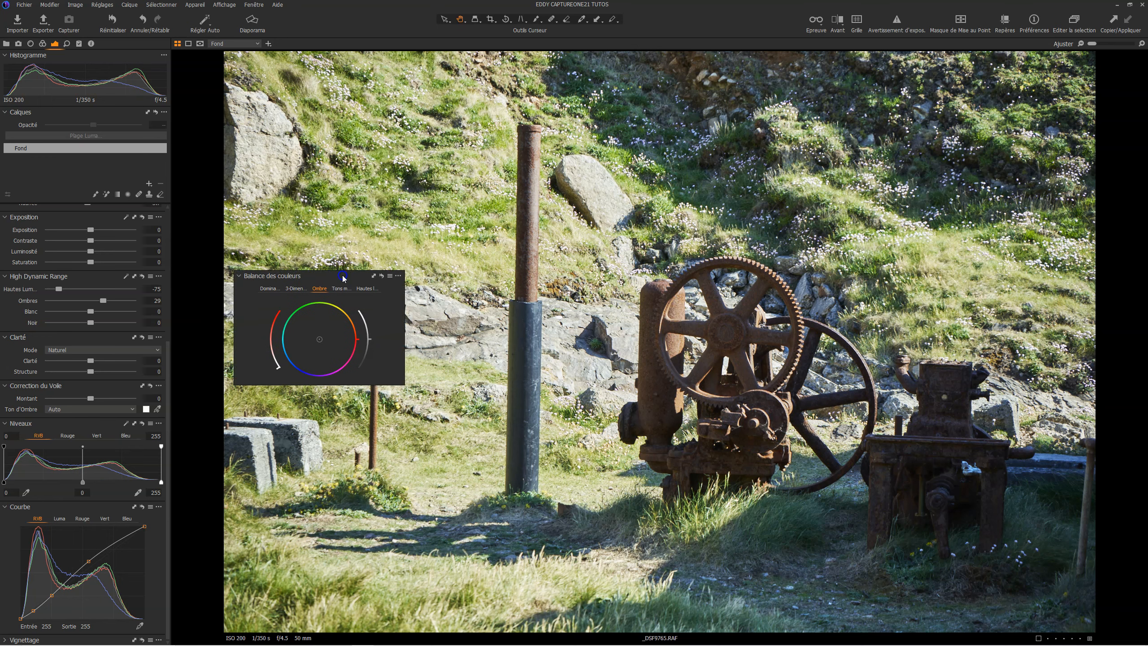
left_click(296, 288)
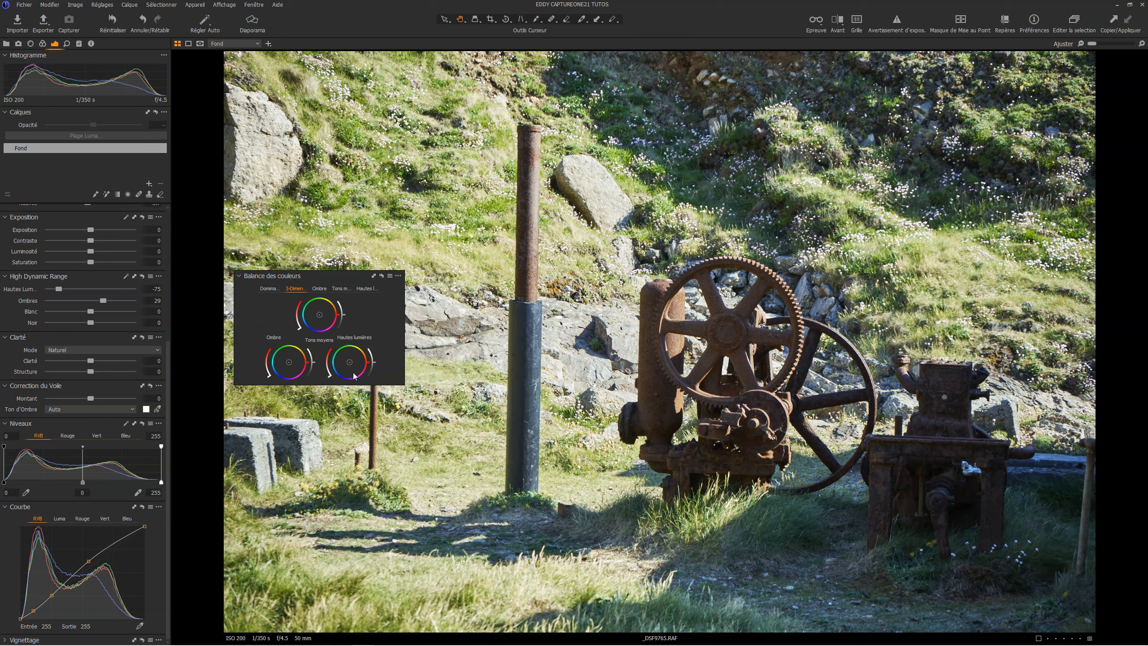
left_click(321, 289)
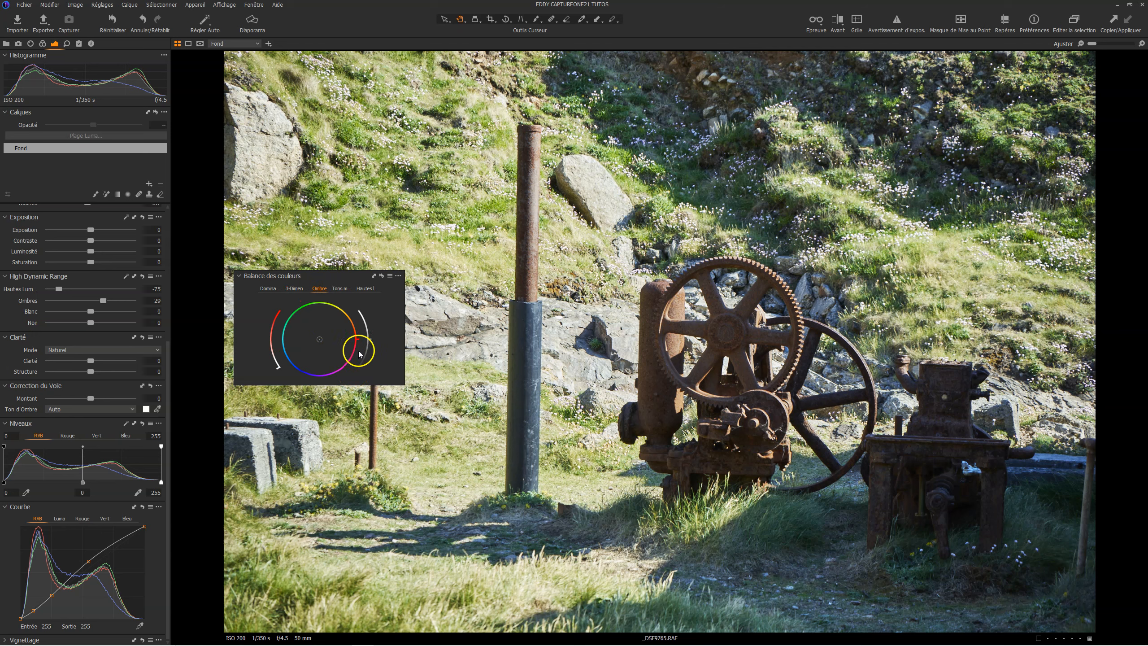
left_click(268, 289)
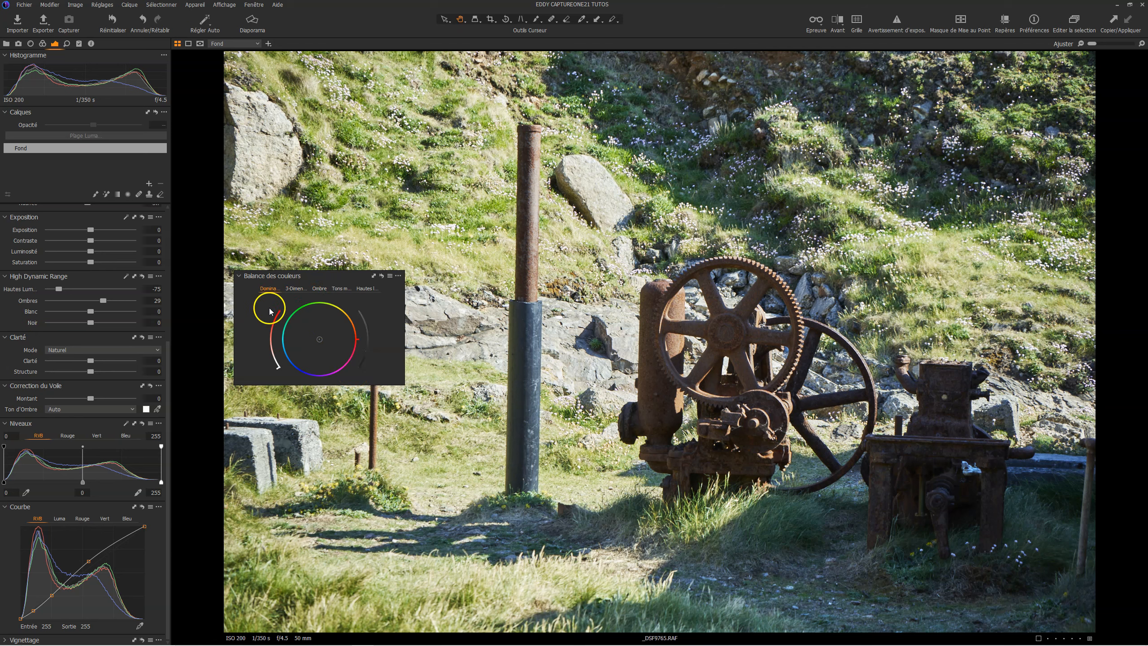
Tint the shadows green in the Color Balance and return their luminosity to about neutral
left_click(319, 289)
left_click(319, 340)
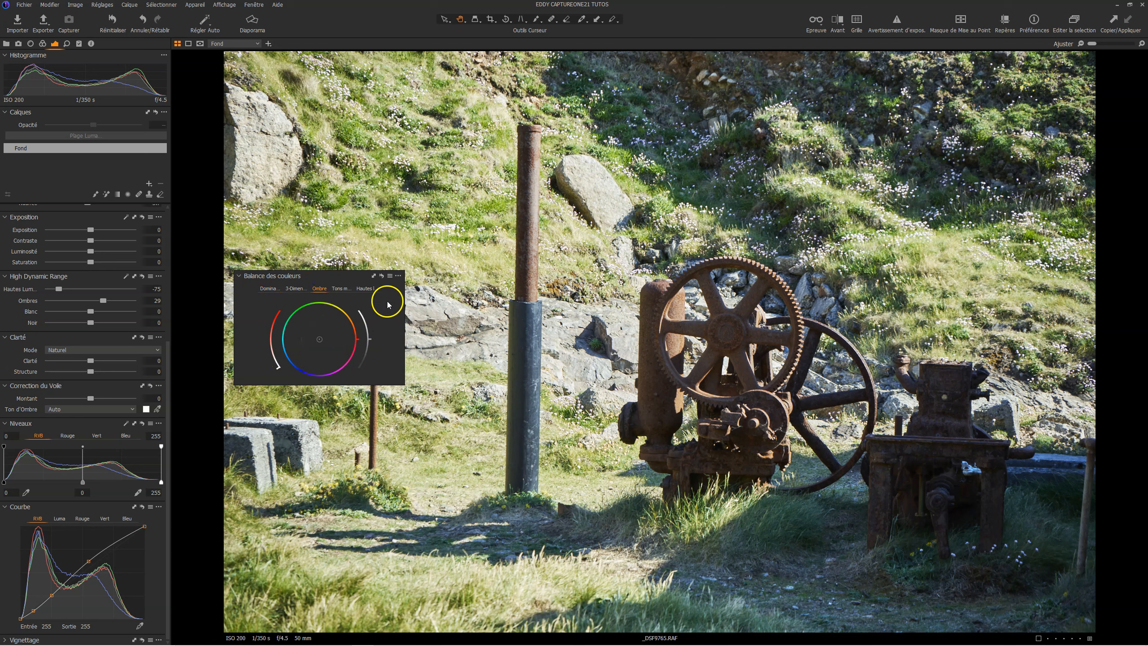
left_click(319, 340)
left_click_drag(320, 336, 308, 322)
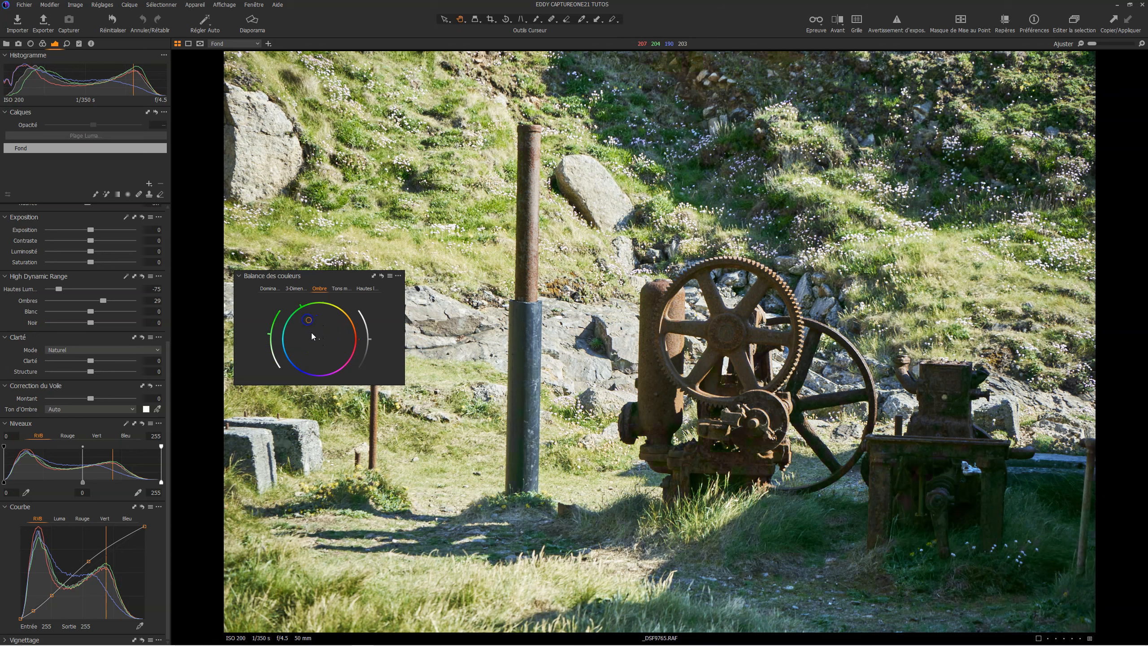
left_click_drag(310, 321, 375, 359)
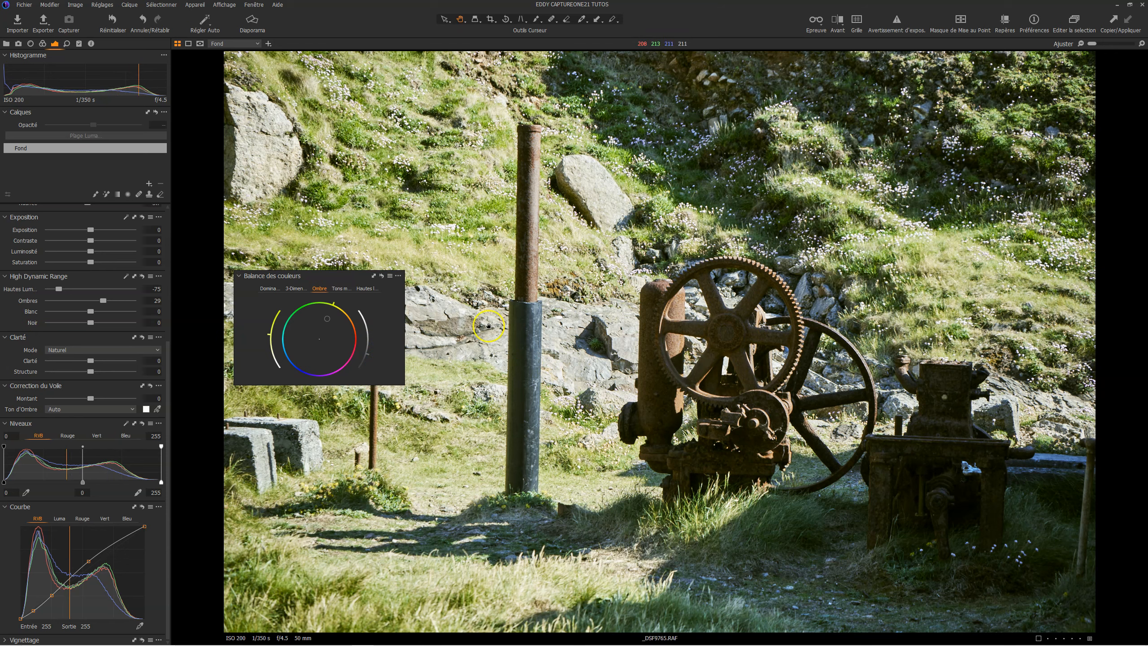
left_click_drag(325, 320, 311, 319)
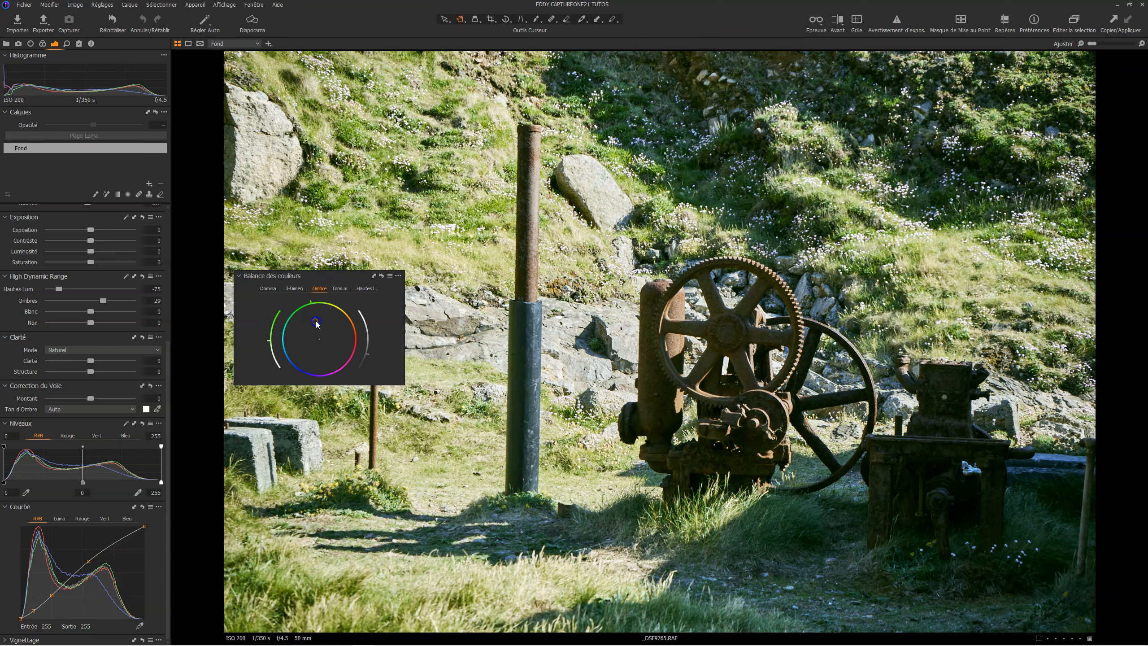
left_click_drag(367, 353, 370, 336)
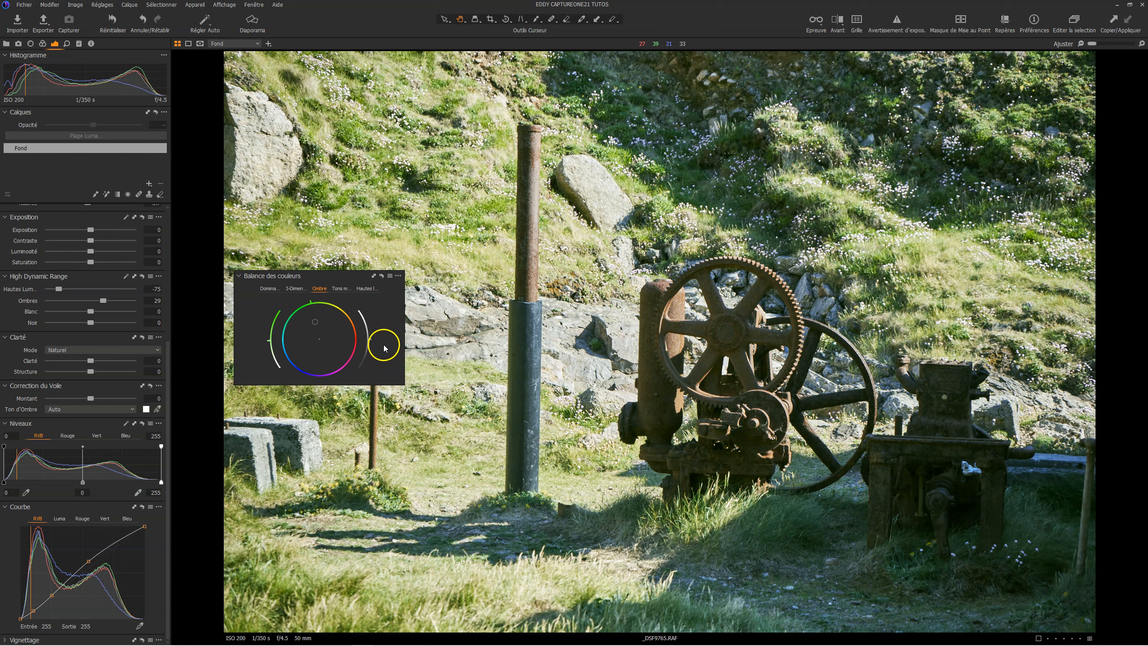
Tint the highlights a light orange-yellow in the Color Balance
left_click(367, 288)
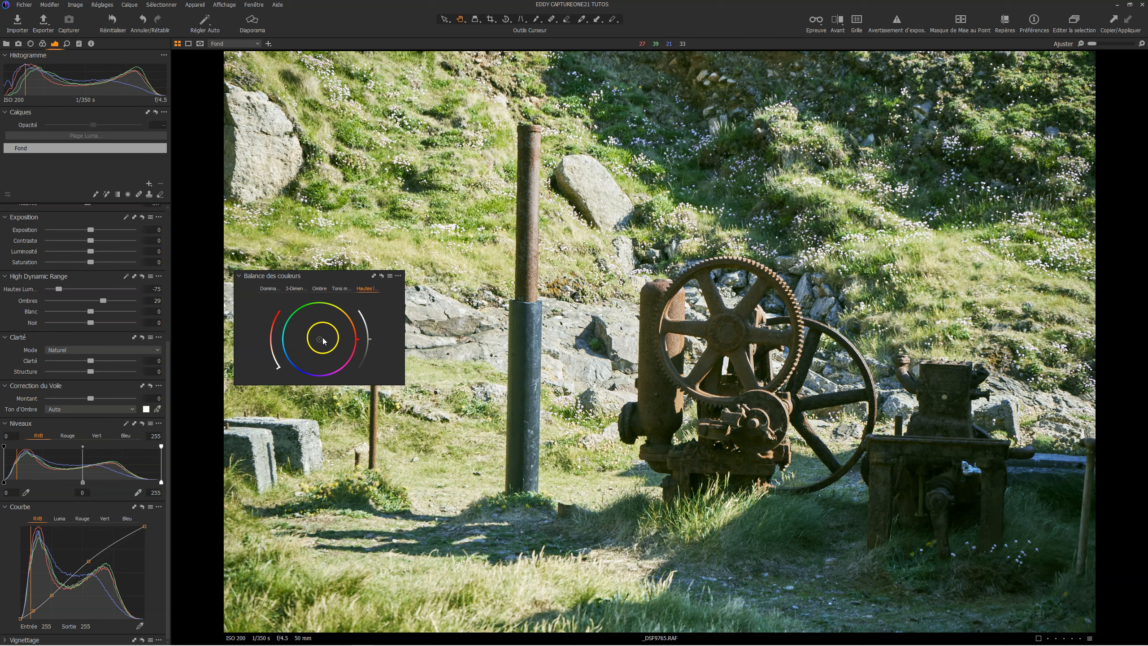
mouse_move(323, 340)
left_mouse_down()
mouse_move(325, 320)
mouse_move(330, 330)
left_mouse_up()
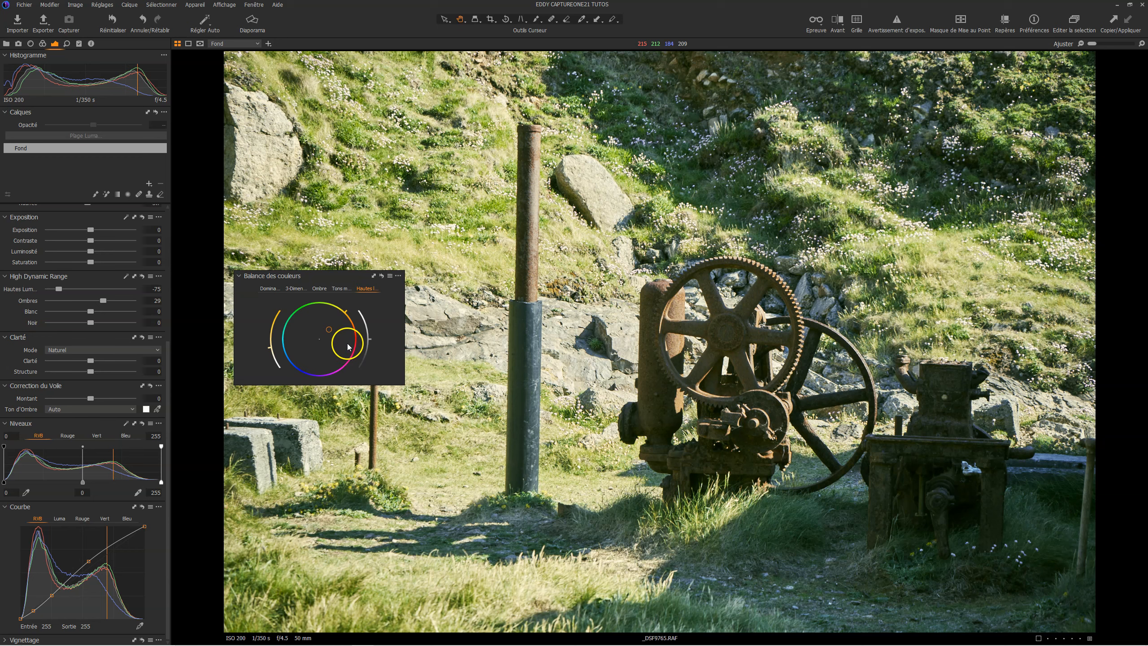
Try magenta and blue midtone tints in the Color Balance, settle on yellow-green and lower the midtone luminosity to its minimum
left_click(340, 289)
left_click_drag(353, 281, 356, 397)
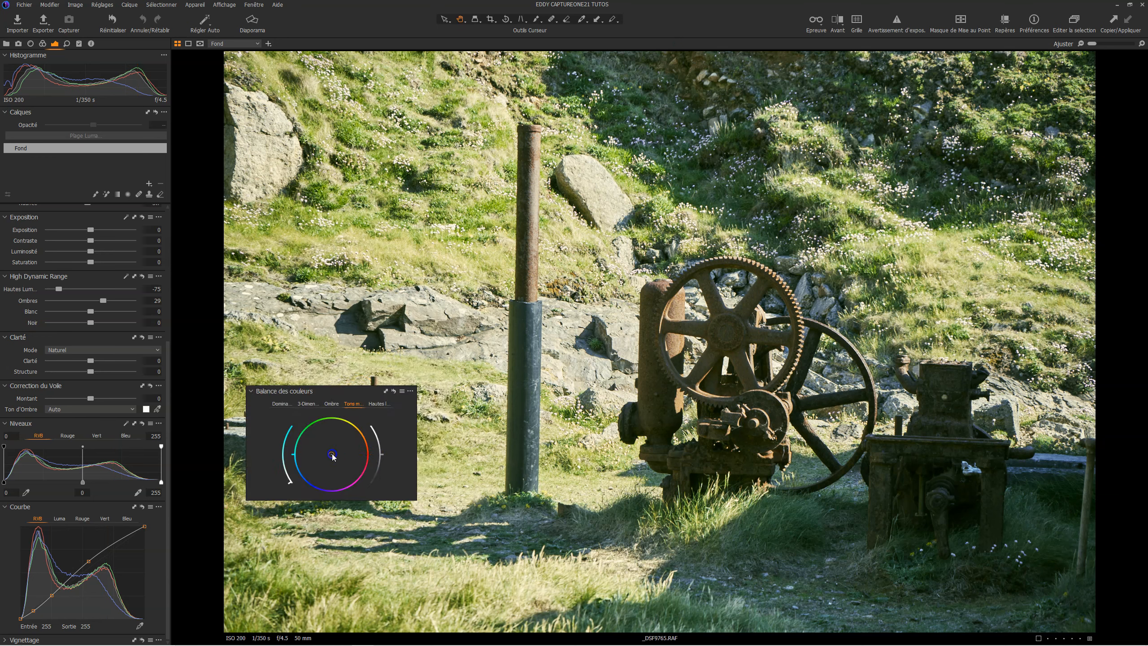
mouse_move(320, 459)
left_mouse_down()
mouse_move(316, 470)
mouse_move(335, 472)
mouse_move(345, 438)
mouse_move(340, 467)
left_mouse_up()
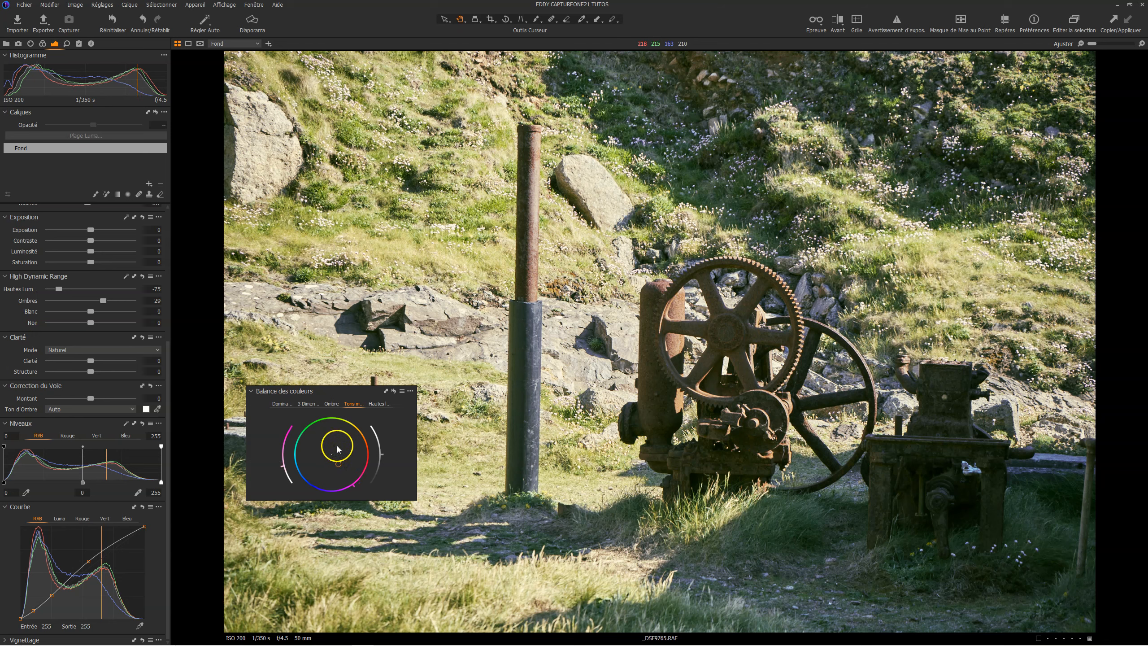
mouse_move(339, 464)
left_mouse_down()
mouse_move(350, 456)
mouse_move(326, 473)
mouse_move(340, 449)
mouse_move(322, 471)
left_mouse_up()
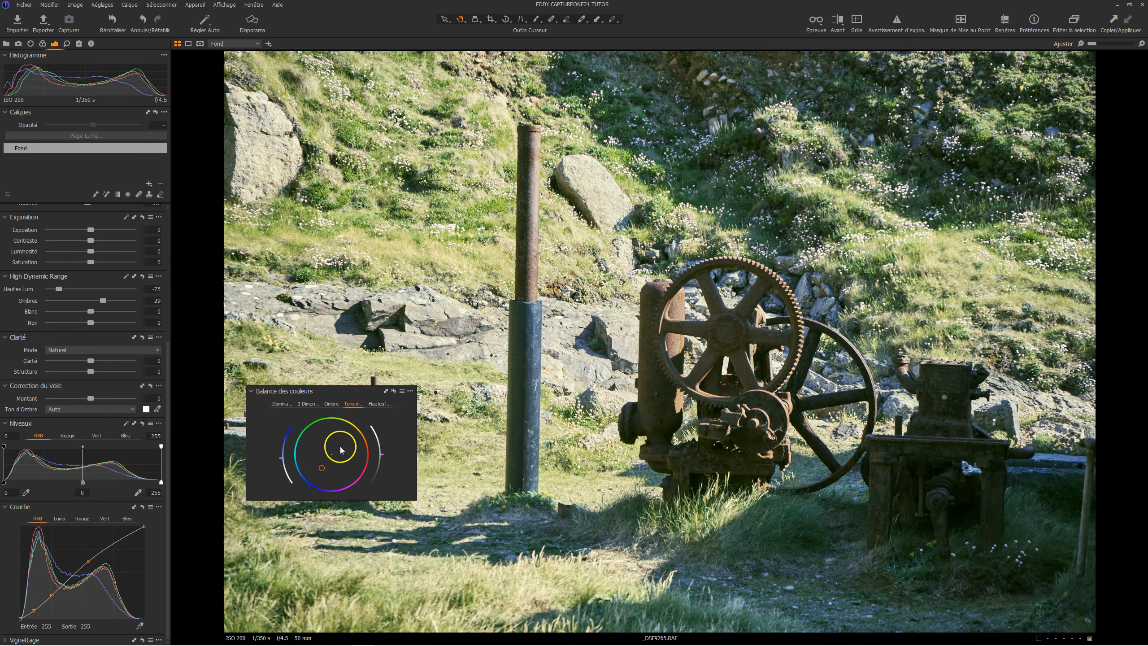
mouse_move(323, 471)
left_mouse_down()
mouse_move(321, 445)
mouse_move(338, 438)
left_mouse_up()
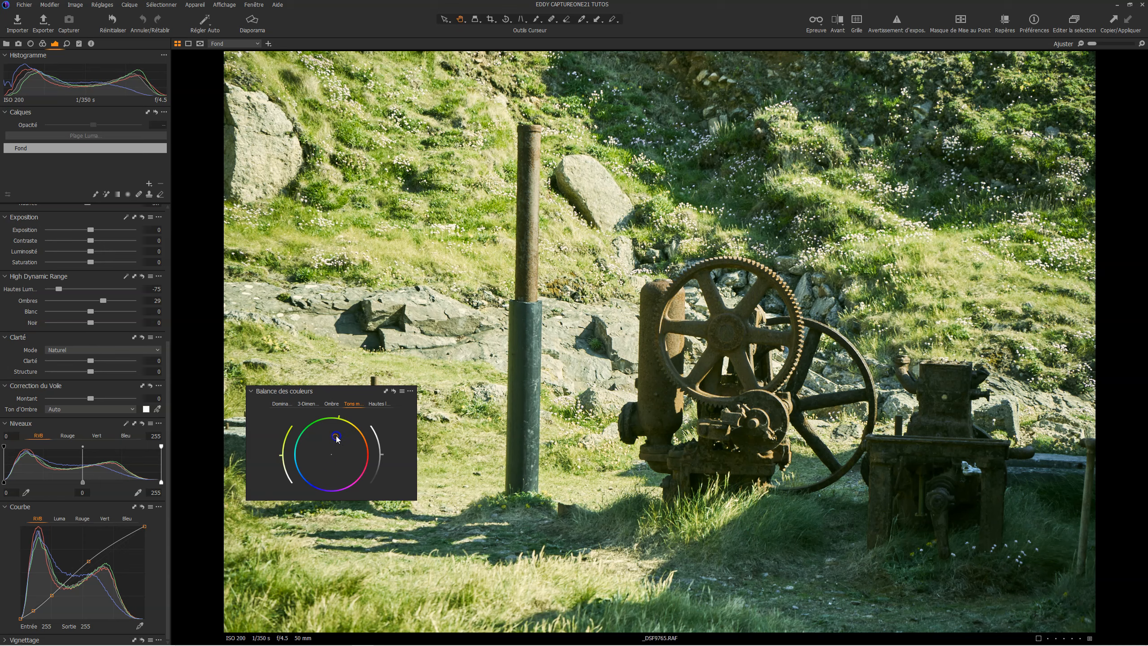
left_click_drag(382, 454, 380, 487)
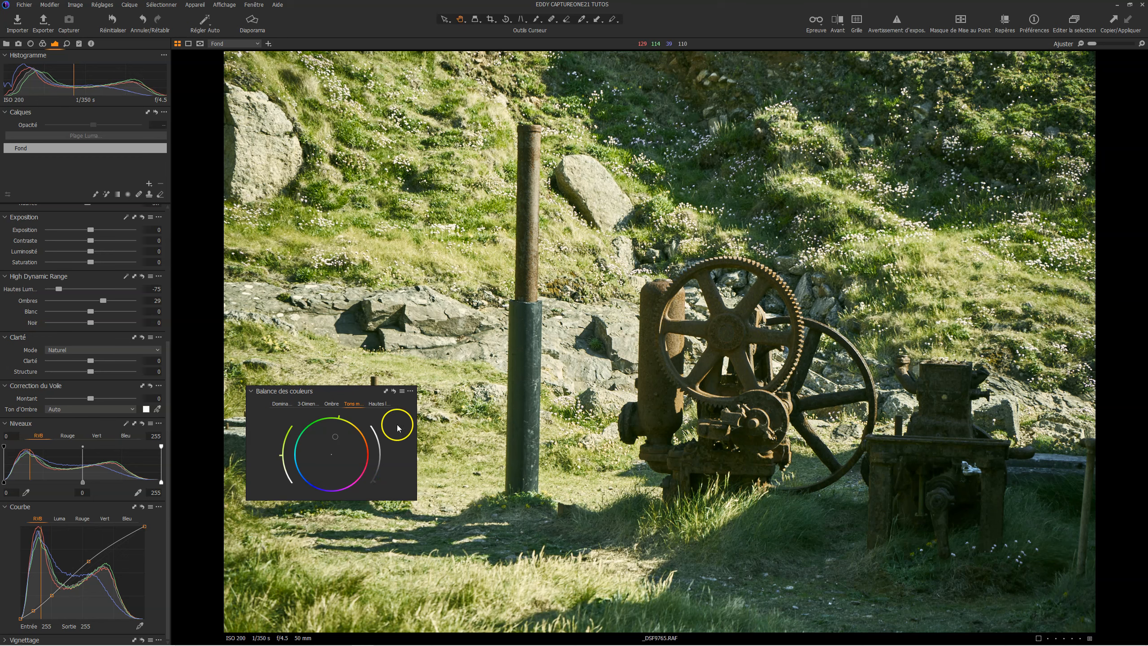
Dock the floating Color Balance back among the exposure tools, between Dehaze and Levels
left_click_drag(341, 394, 87, 540)
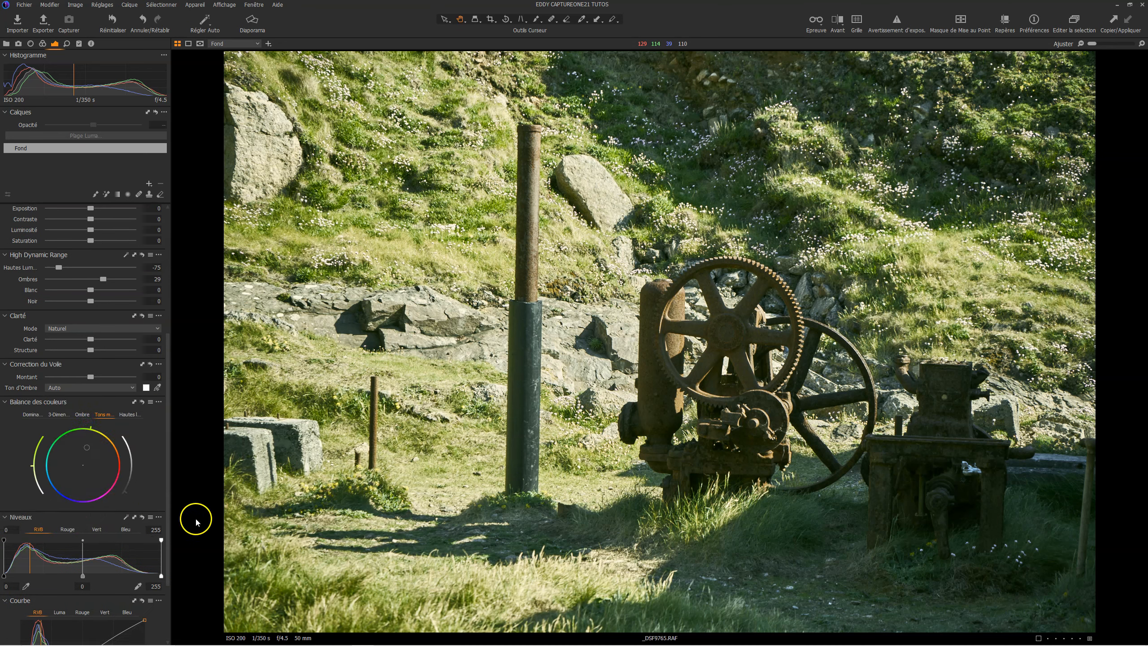
scroll(103, 436, "down", 3)
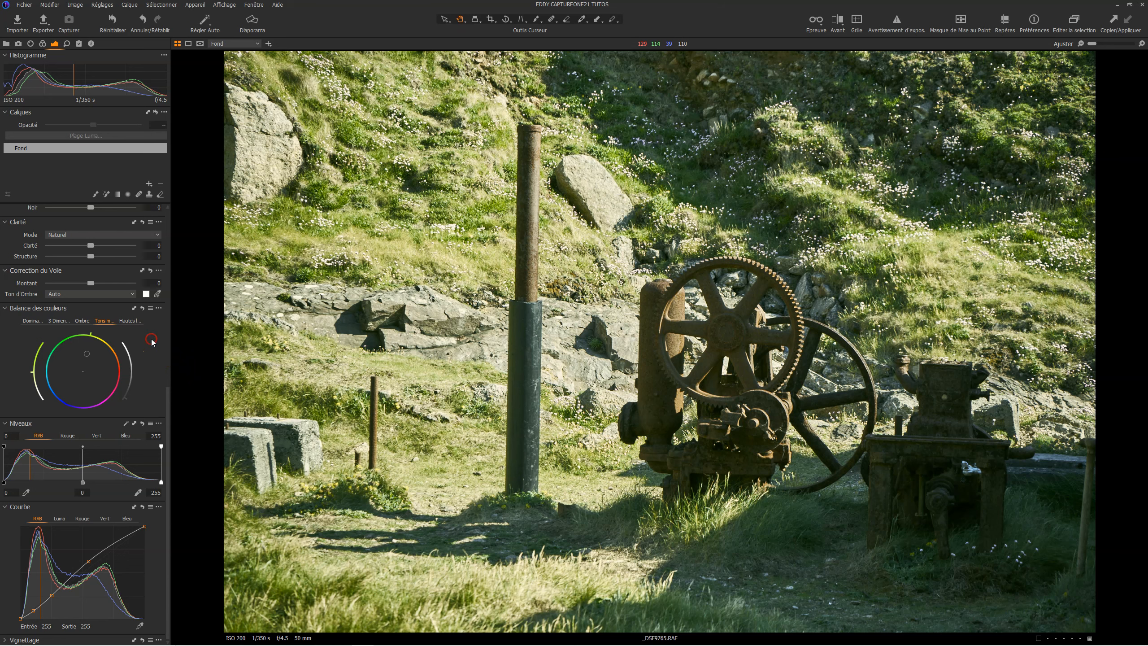
Look through the list of tools that can be added to the exposure workspace and close it
scroll(152, 342, "up", 6)
right_click(164, 370)
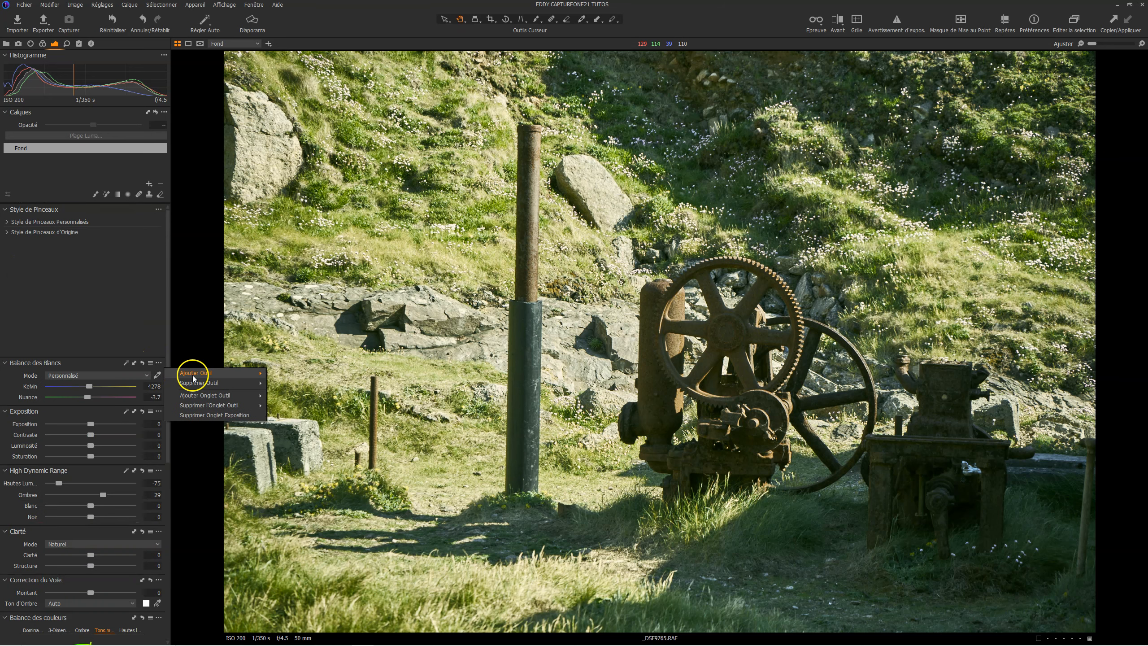
mouse_move(192, 373)
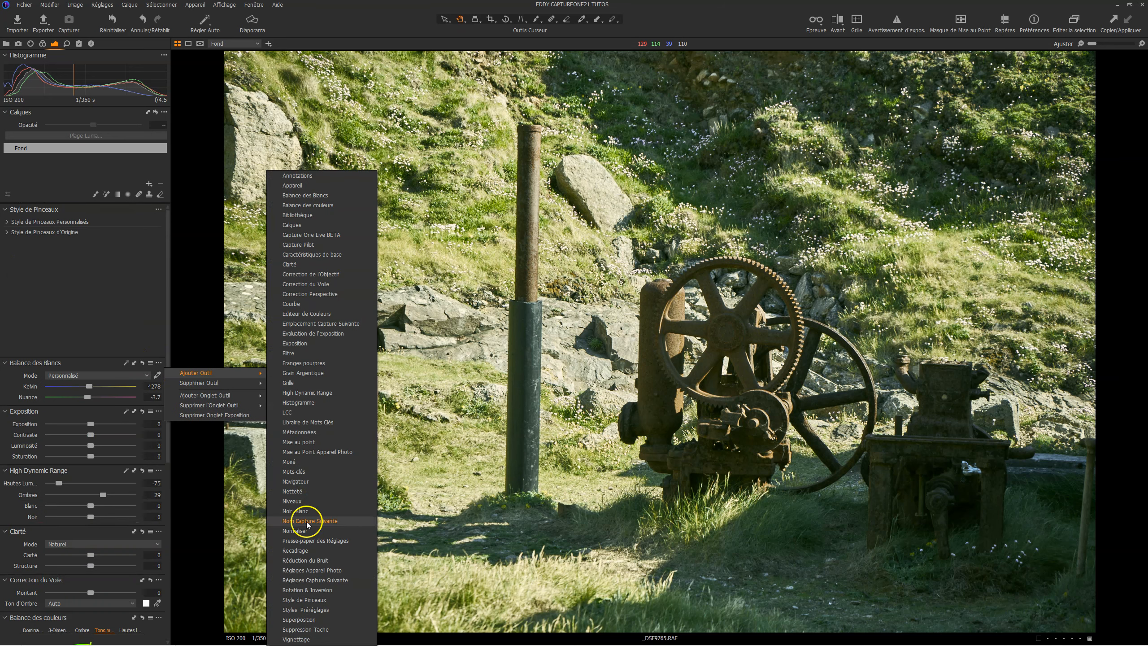
left_click(140, 283)
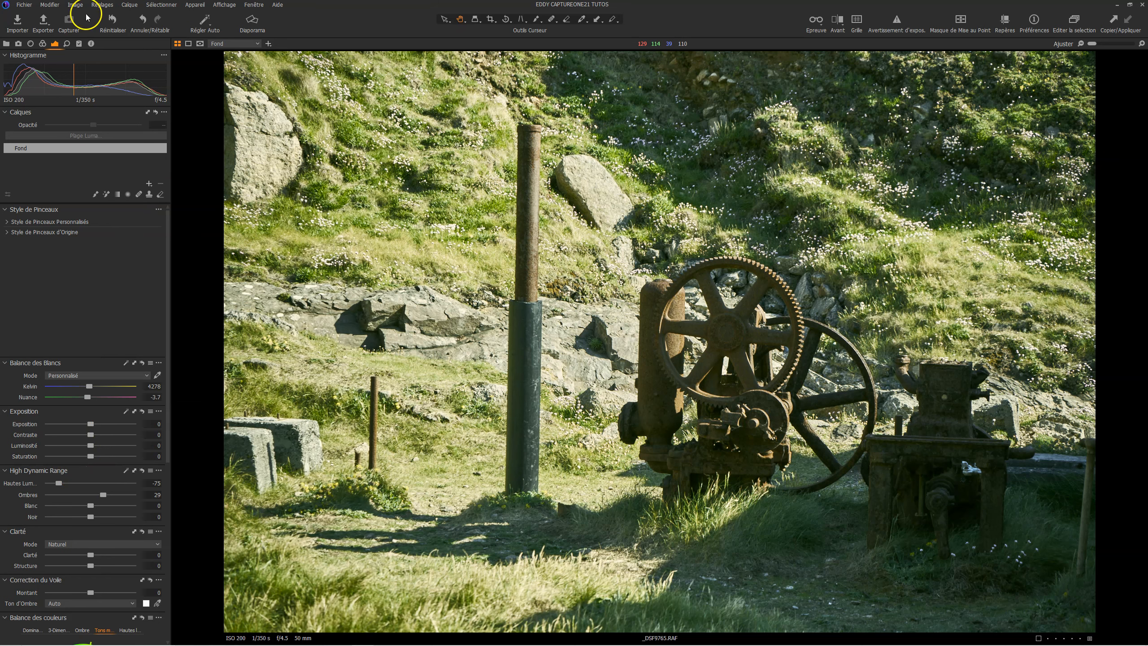
left_click(146, 148)
Delete the two lower shadow control points from the RGB curve
scroll(123, 290, "down", 6)
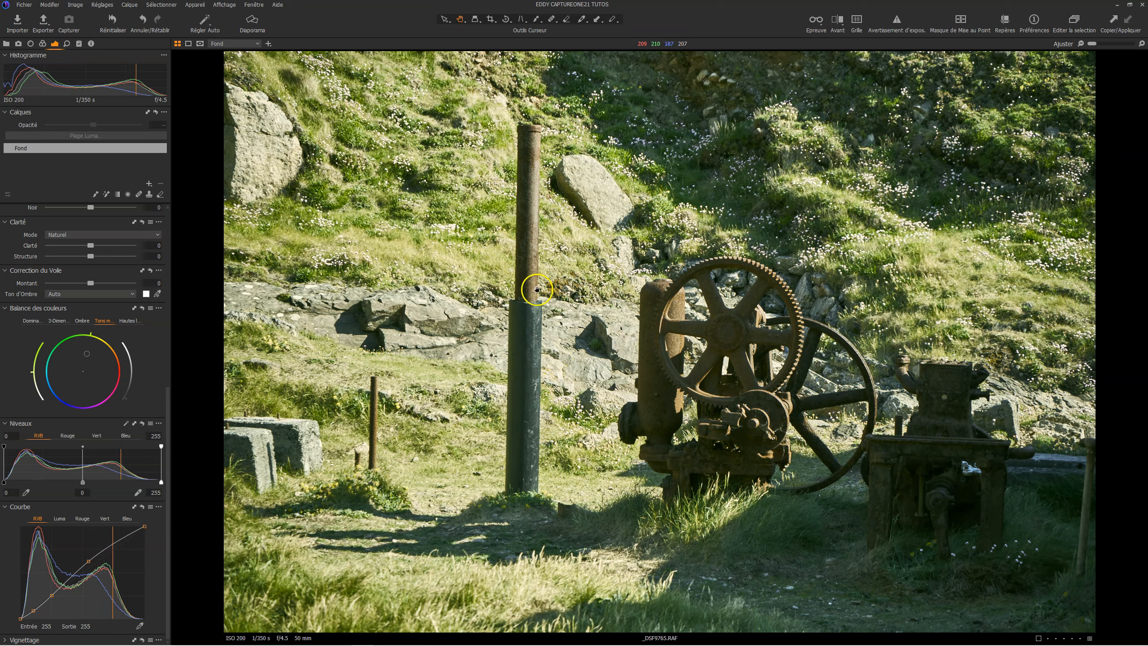
right_click(35, 611)
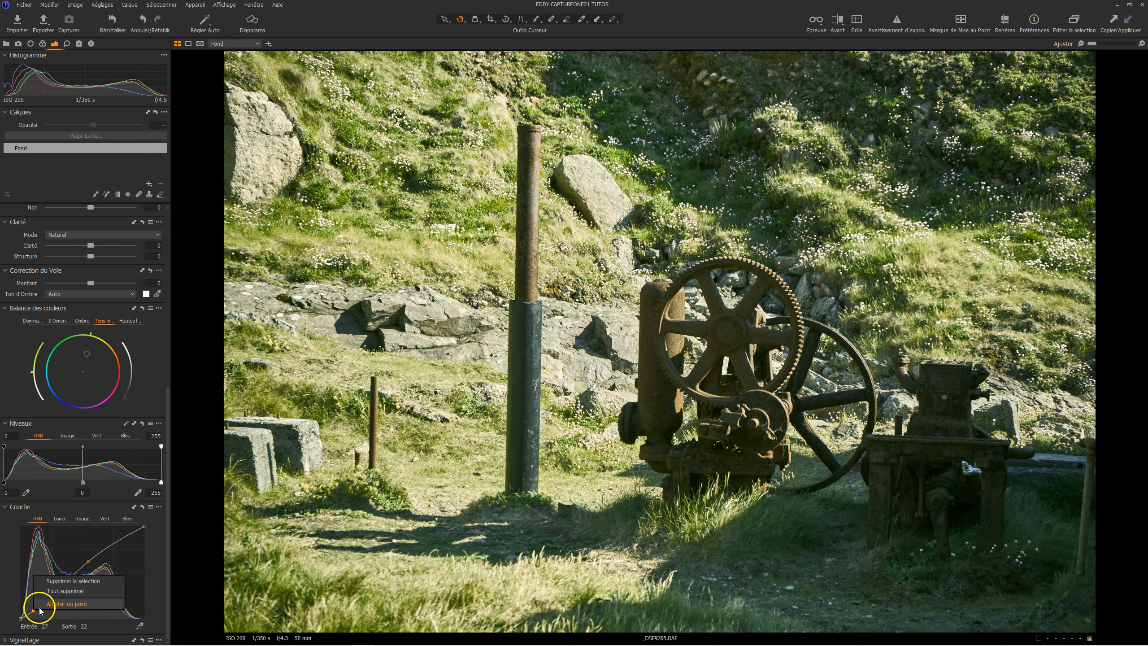
left_click(58, 581)
mouse_move(56, 587)
left_mouse_down()
mouse_move(25, 614)
mouse_move(48, 597)
left_mouse_up()
right_click(49, 596)
left_click(59, 604)
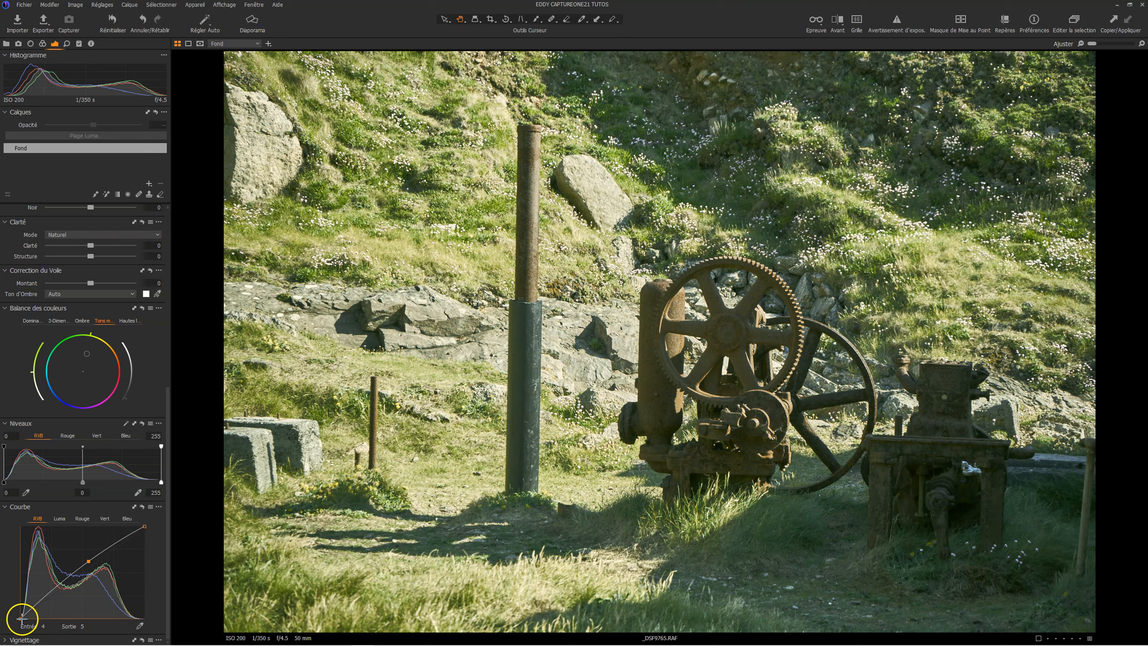
Raise the black end point of the RGB curve to fade the shadows and lower the saturation to -57
left_click_drag(22, 618, 17, 609)
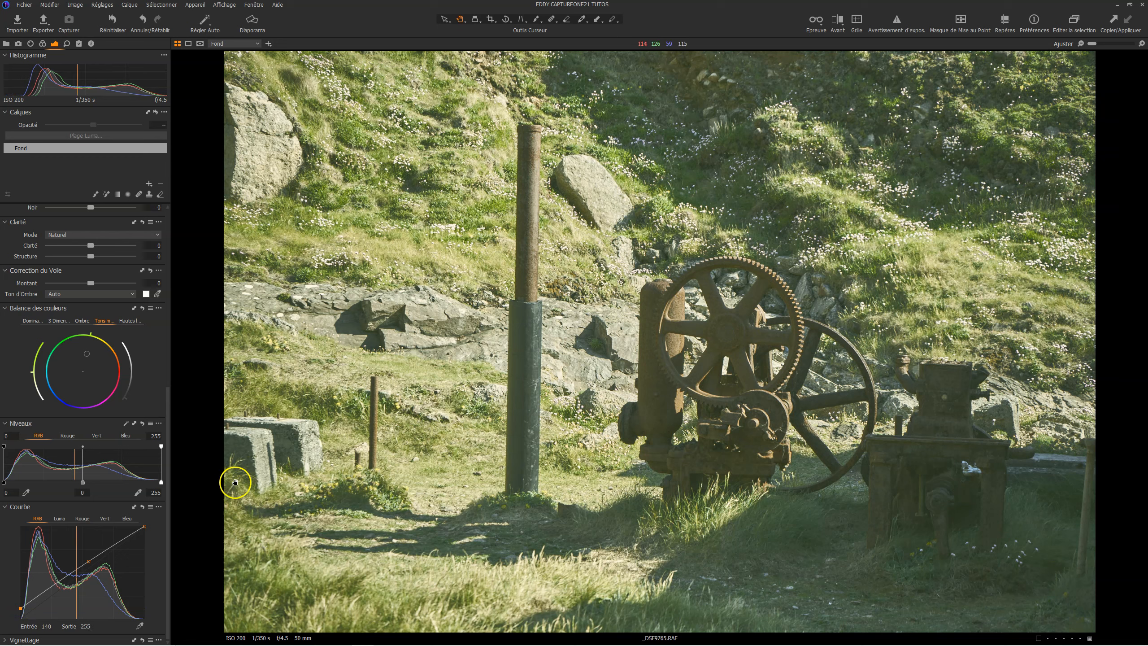
scroll(131, 387, "up", 7)
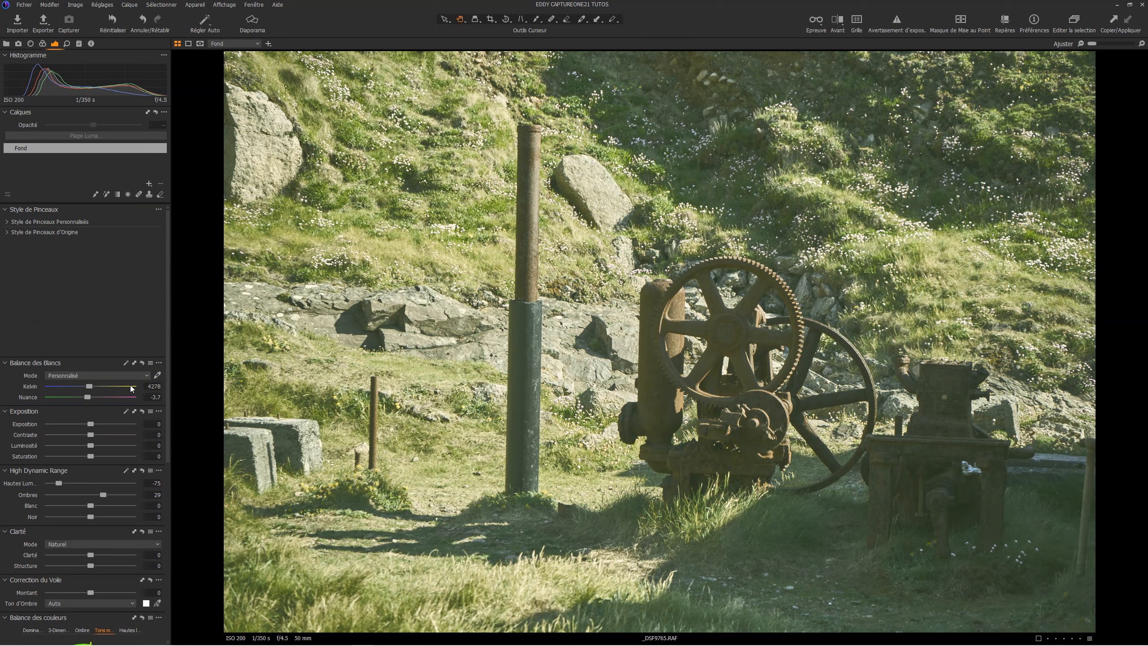
scroll(131, 388, "down", 2)
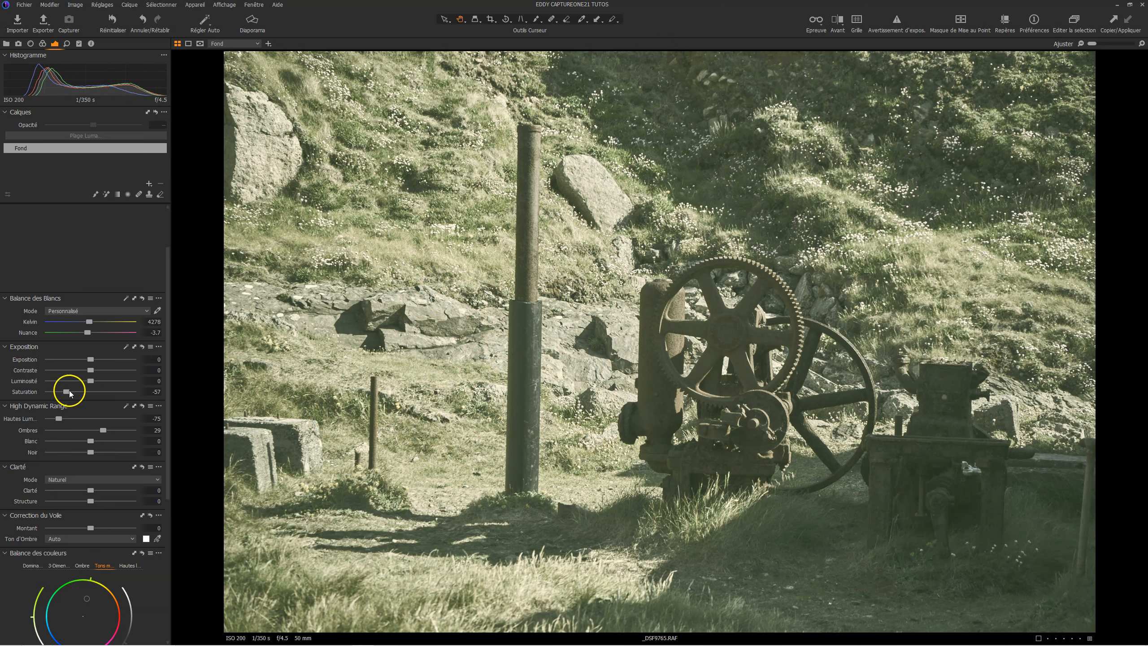
Set the contrast to 22 and the luminosity to -26 in the exposure settings
left_click(92, 370)
left_click_drag(95, 370, 111, 369)
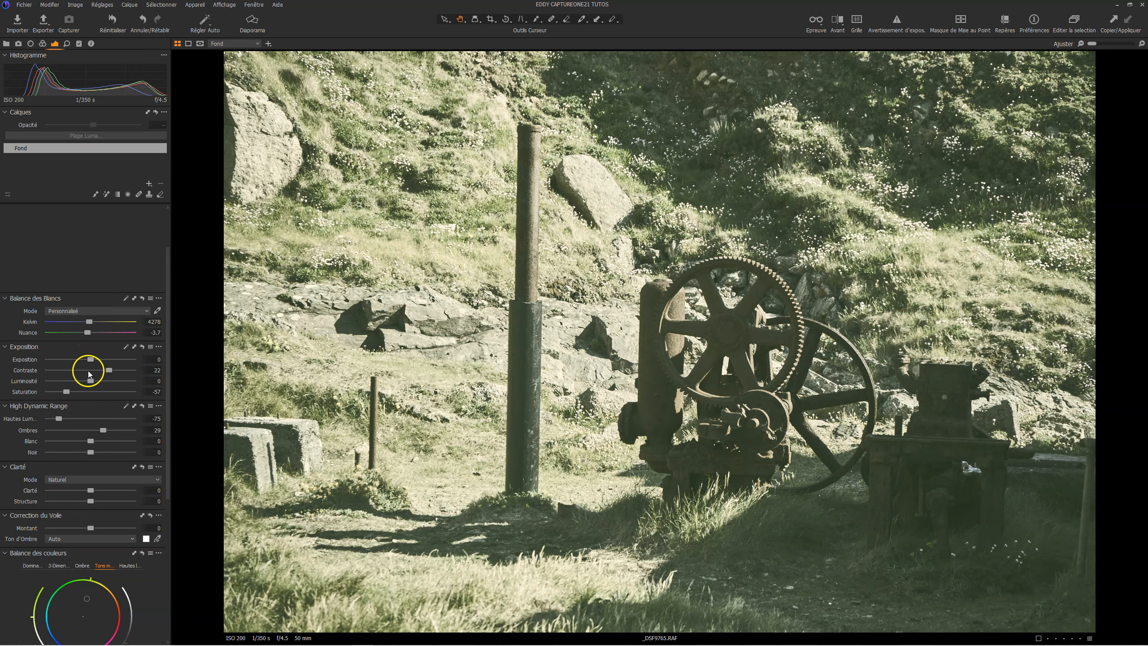
left_click_drag(91, 360, 89, 361)
left_click_drag(87, 383, 79, 383)
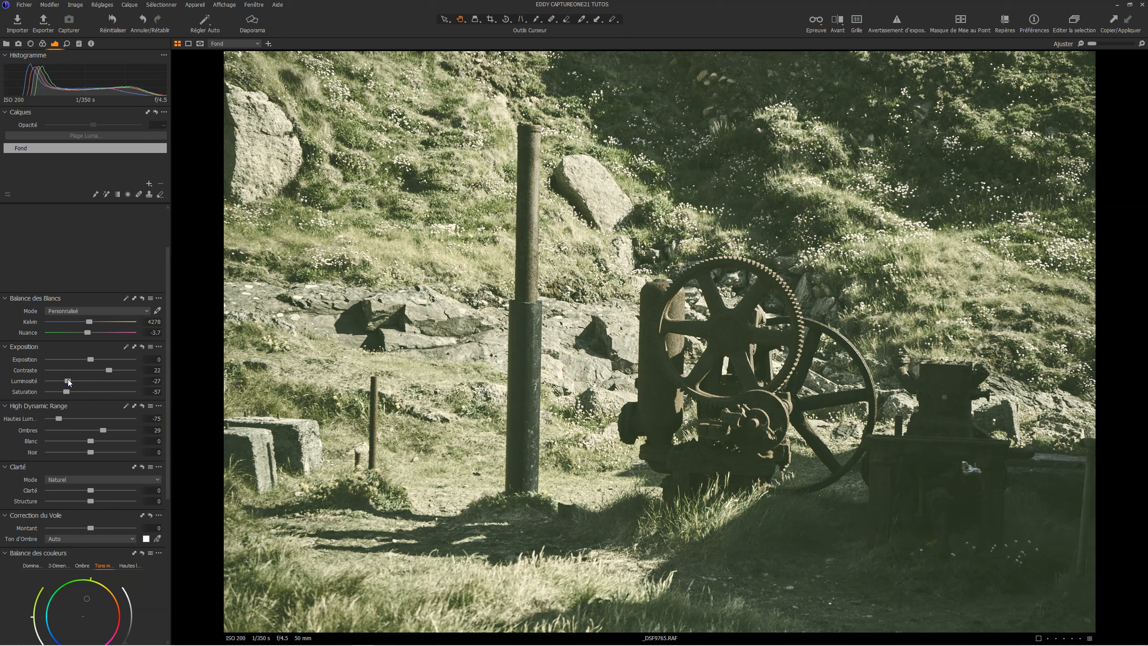
left_click(70, 382)
Compare the original and the graded photo in the split before/after view, sliding the divider across the image
key("shift+y")
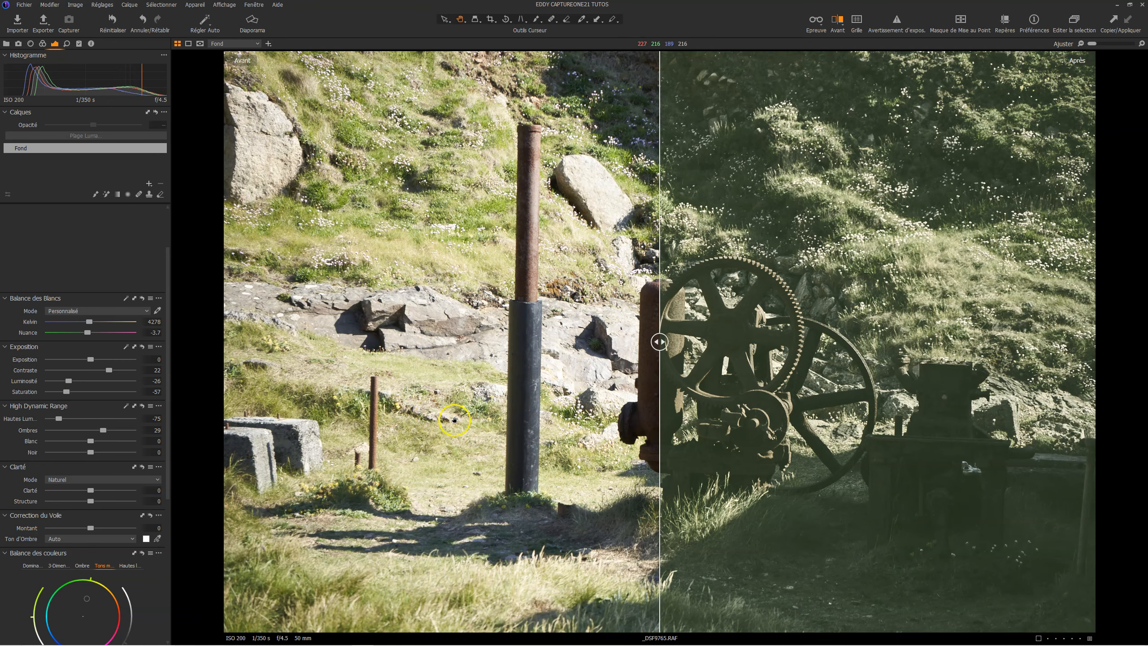
left_click_drag(660, 342, 425, 346)
key("shift+y")
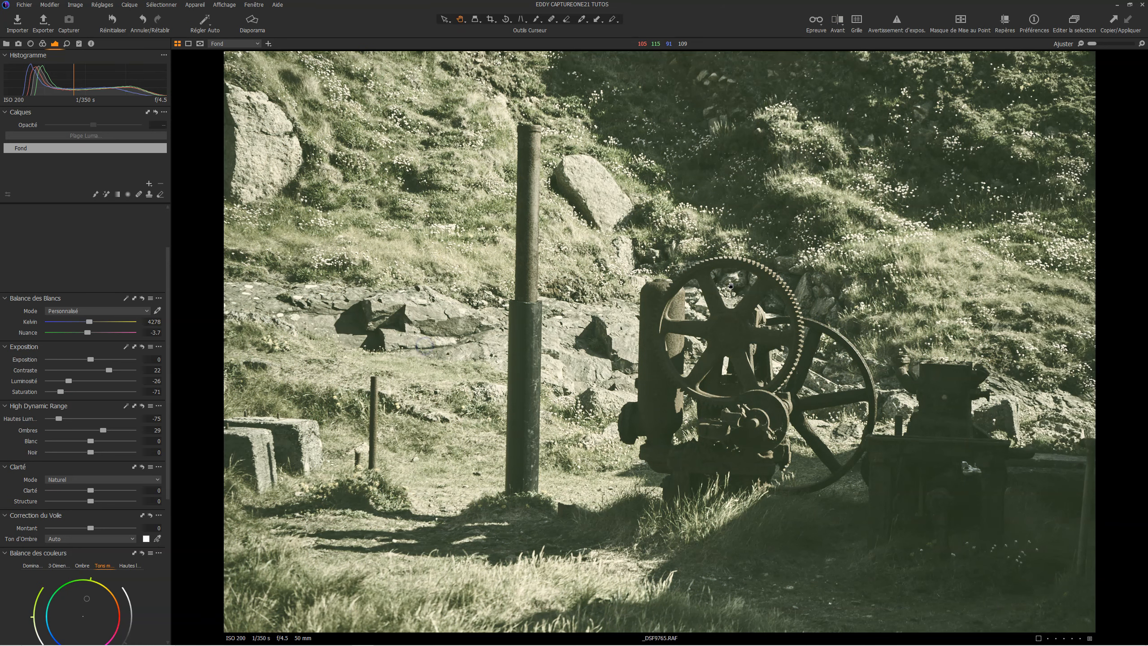
key("shift+y")
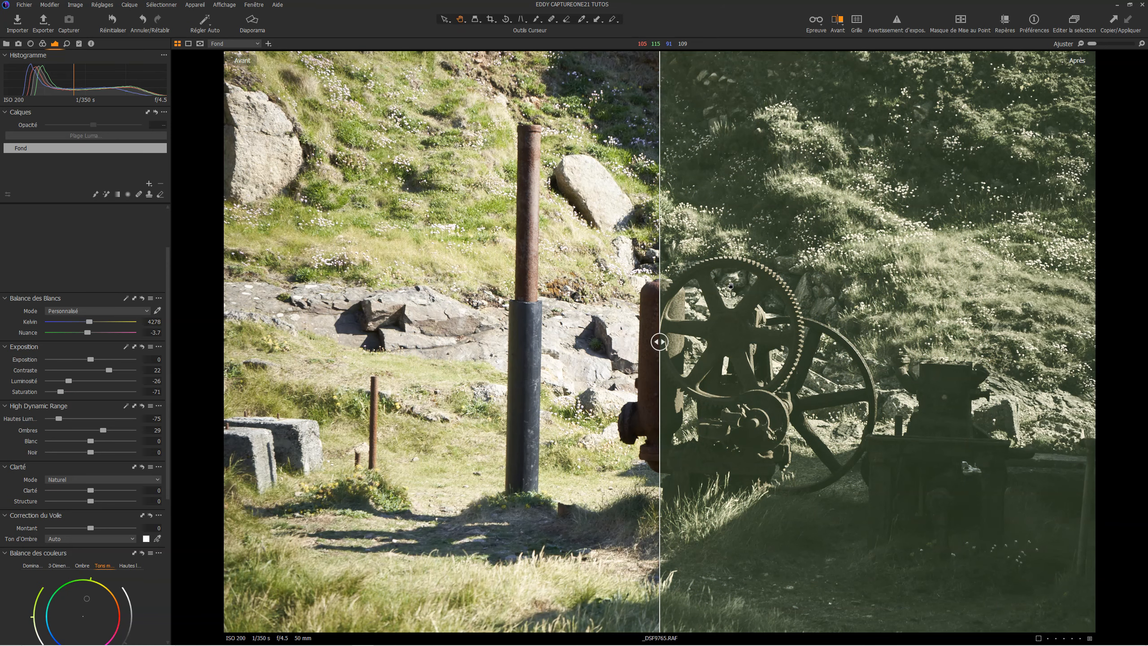
Switch the whole image repeatedly between the original and the graded version to judge the desaturated look
key("y")
key("y")
key("y")
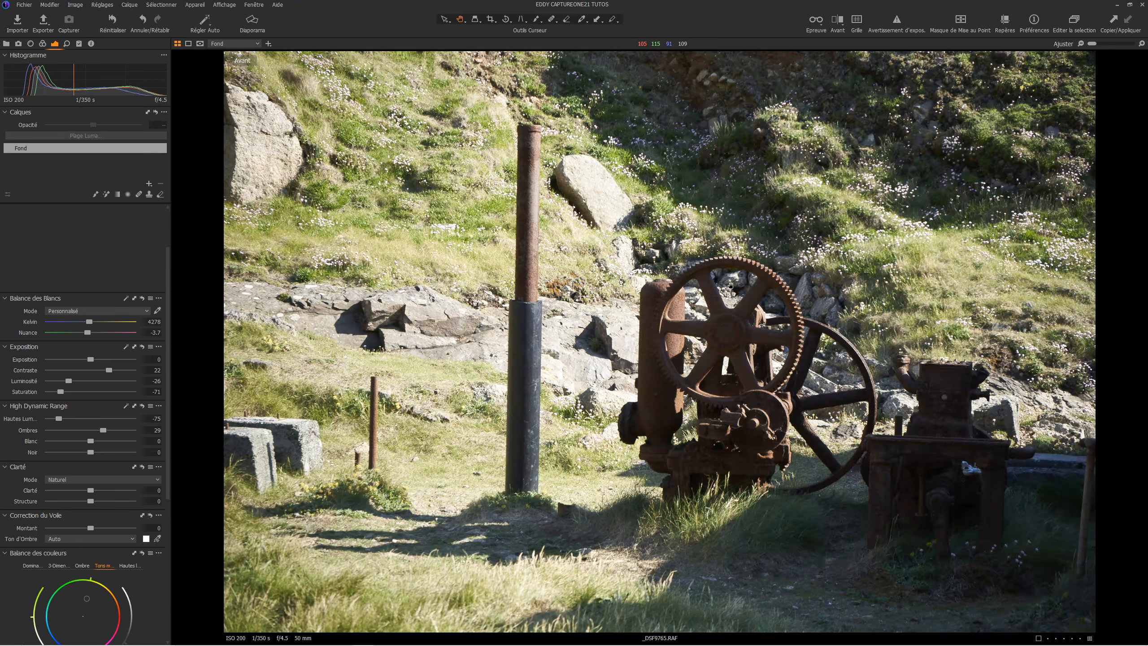
key("y")
key("y")
key("y")
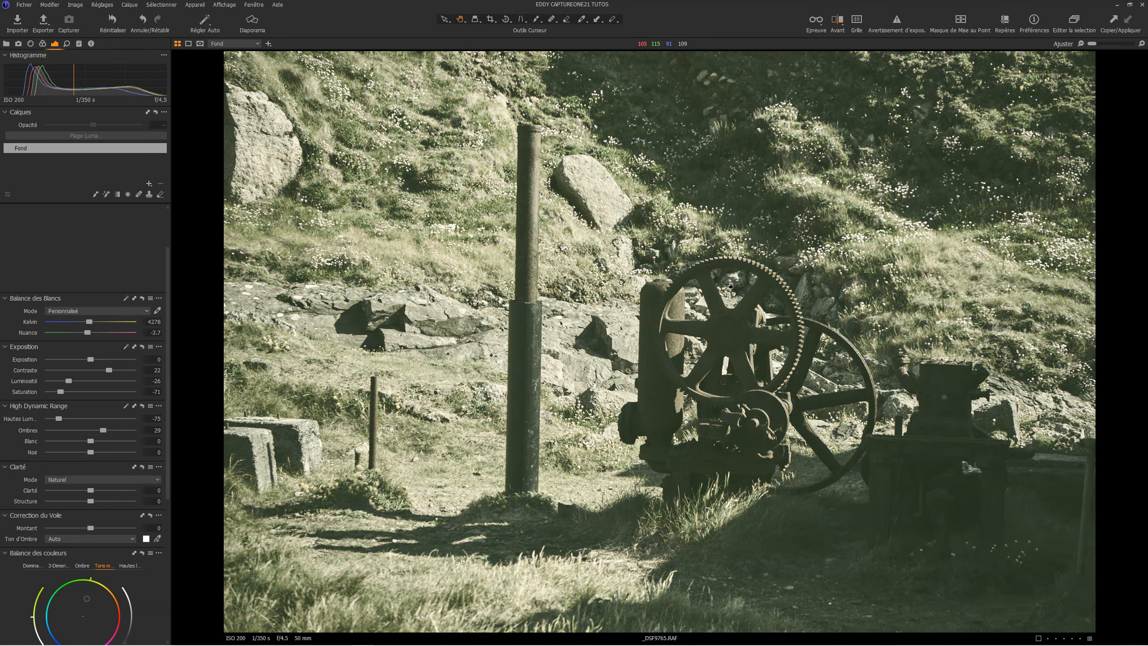
key("y")
key("y")
key("y")
key("y")
key("y")
key("y")
Reset the saturation and bring it down to -38
double_click(61, 392)
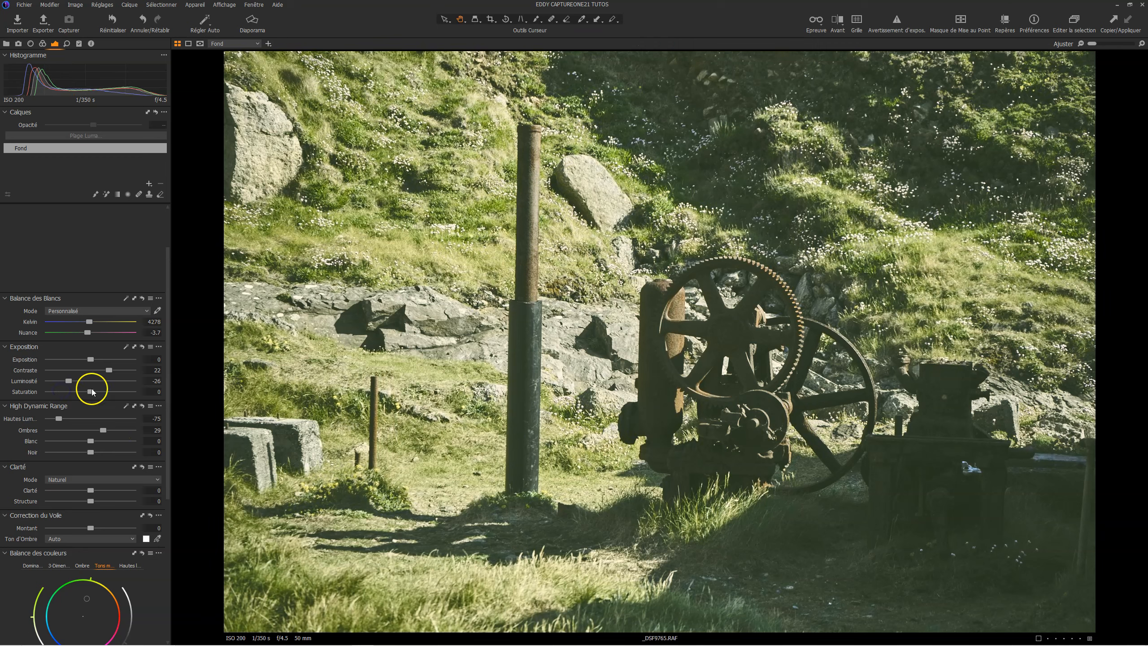
left_click_drag(93, 391, 69, 393)
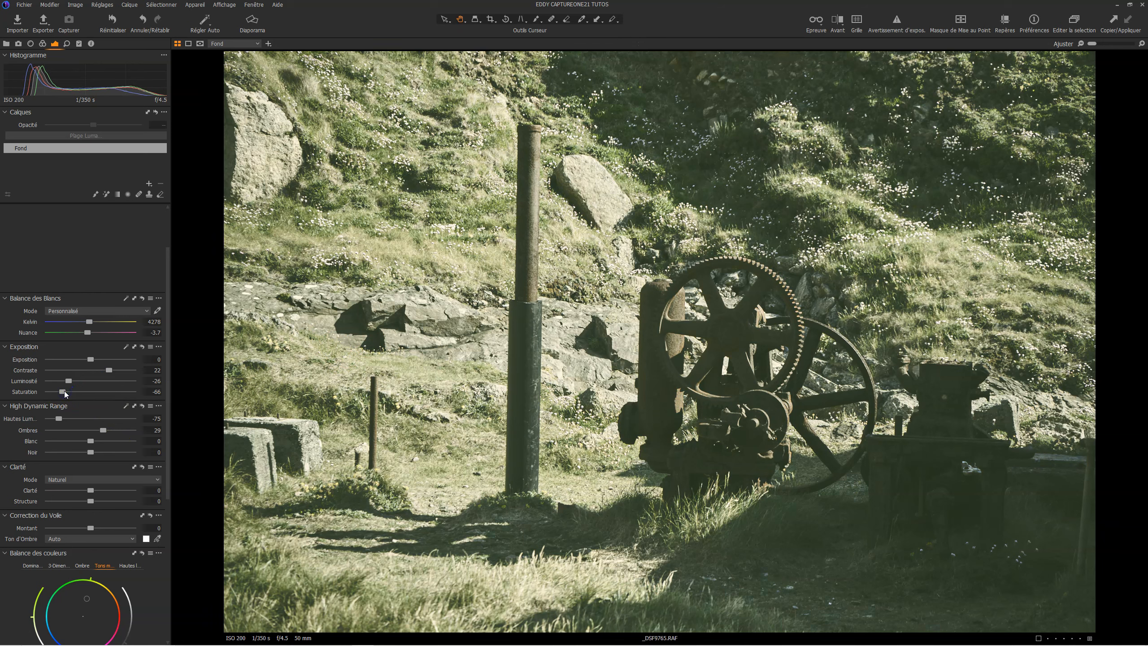
left_click_drag(64, 393, 74, 394)
Add silver-rich film grain to the photo with impact 100 and granularity 100
left_click(67, 44)
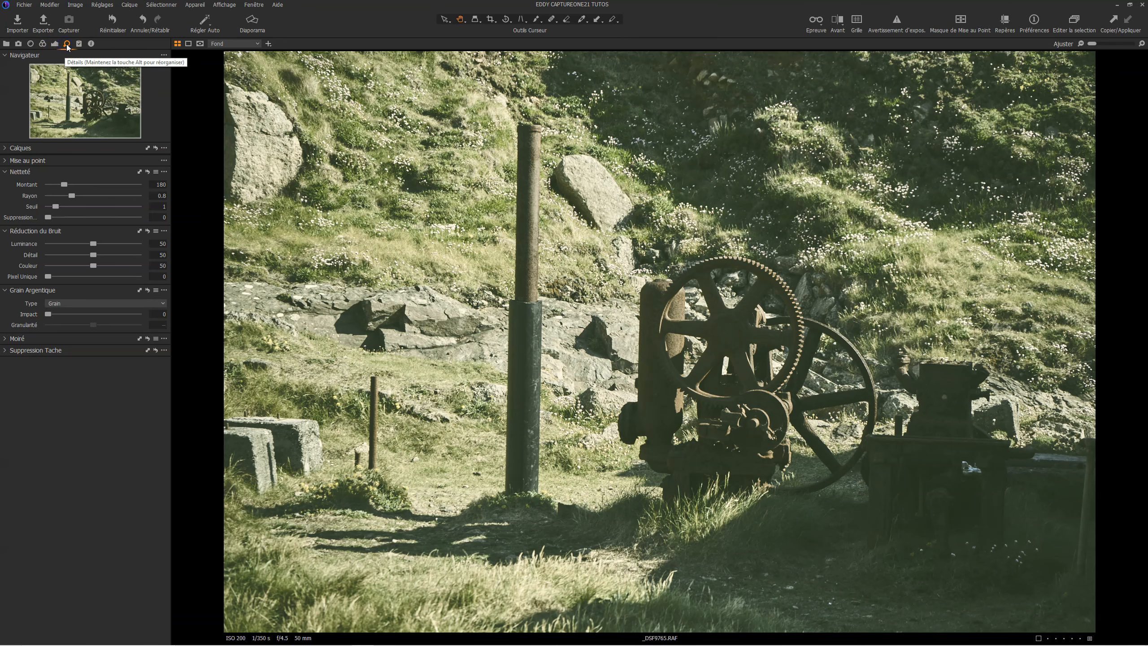
left_click(78, 302)
left_click(77, 322)
left_click_drag(50, 314, 58, 315)
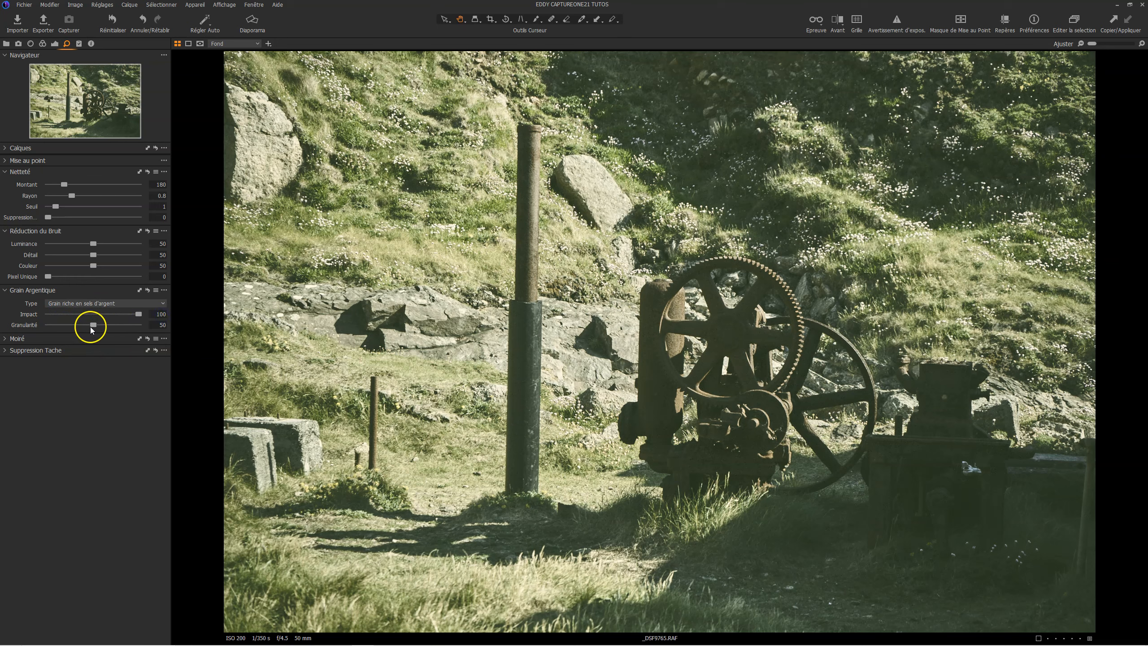
left_click_drag(93, 325, 149, 325)
Draw a radial gradient mask on a new layer, centre it on the gear wheel and widen it into an ellipse
left_click(55, 43)
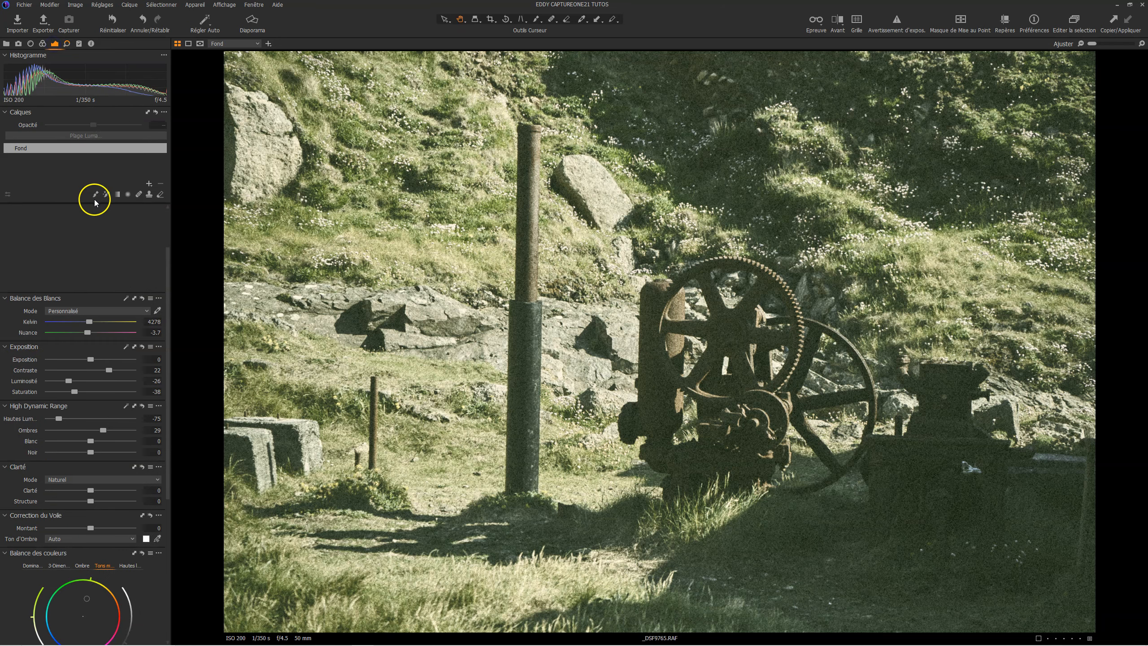
left_click(128, 194)
mouse_move(562, 267)
left_mouse_down()
mouse_move(768, 405)
mouse_move(778, 496)
left_mouse_up()
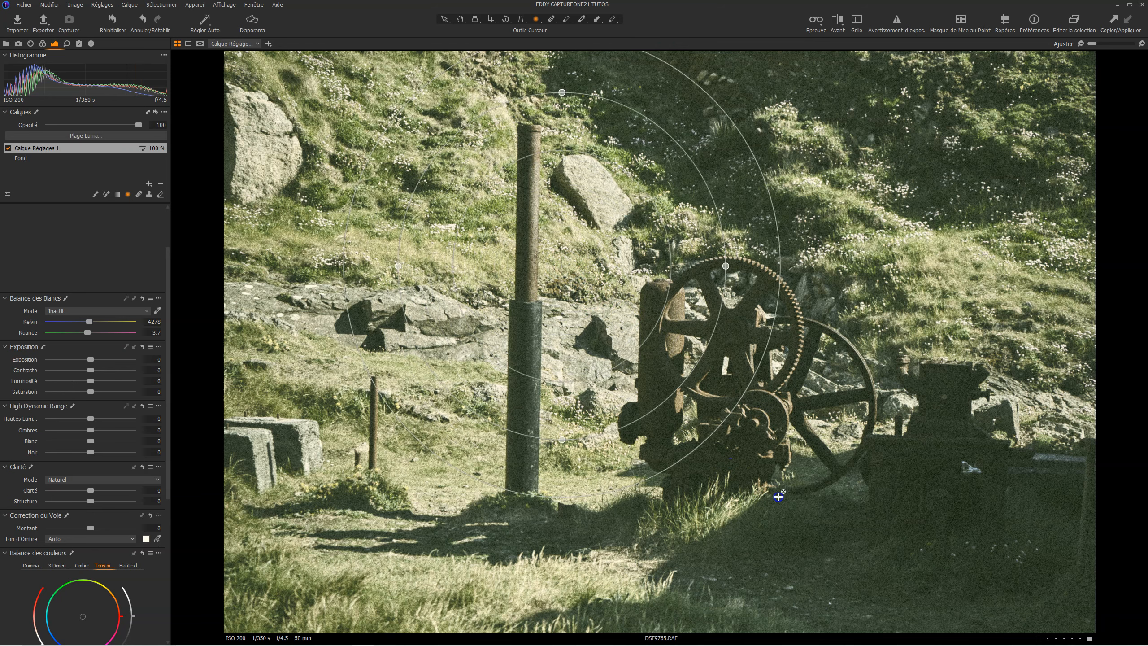
left_click_drag(562, 267, 695, 348)
left_click_drag(490, 347, 401, 348)
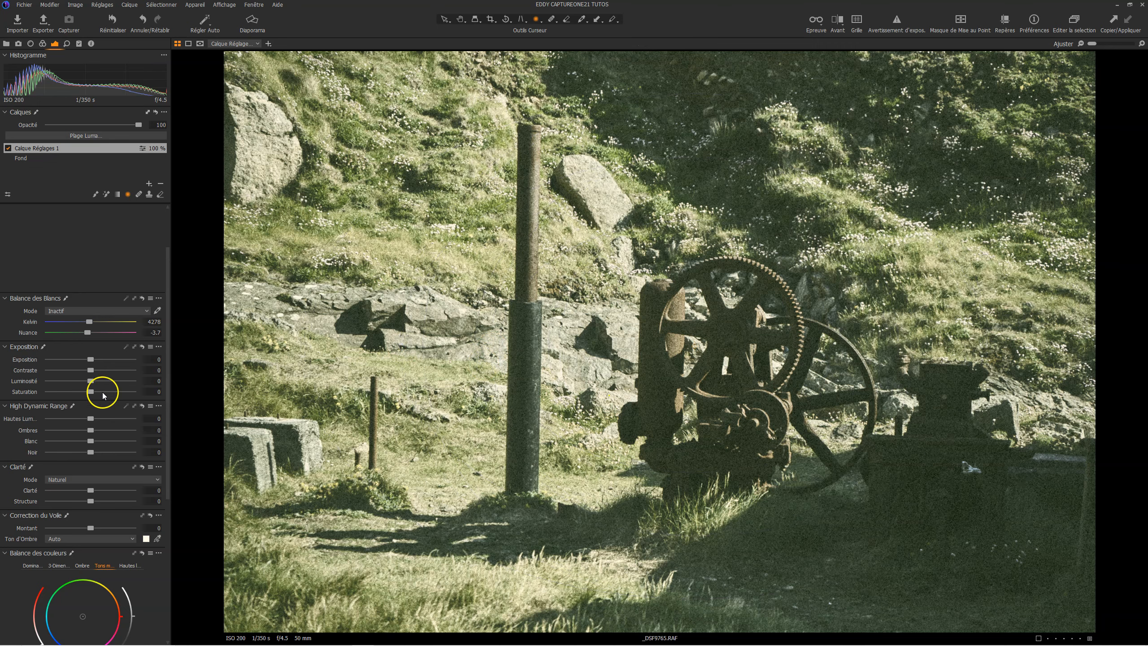
Set the radial mask layer's exposure to -0.67 and shift the mask slightly to recentre it on the machinery
left_click_drag(91, 359, 85, 360)
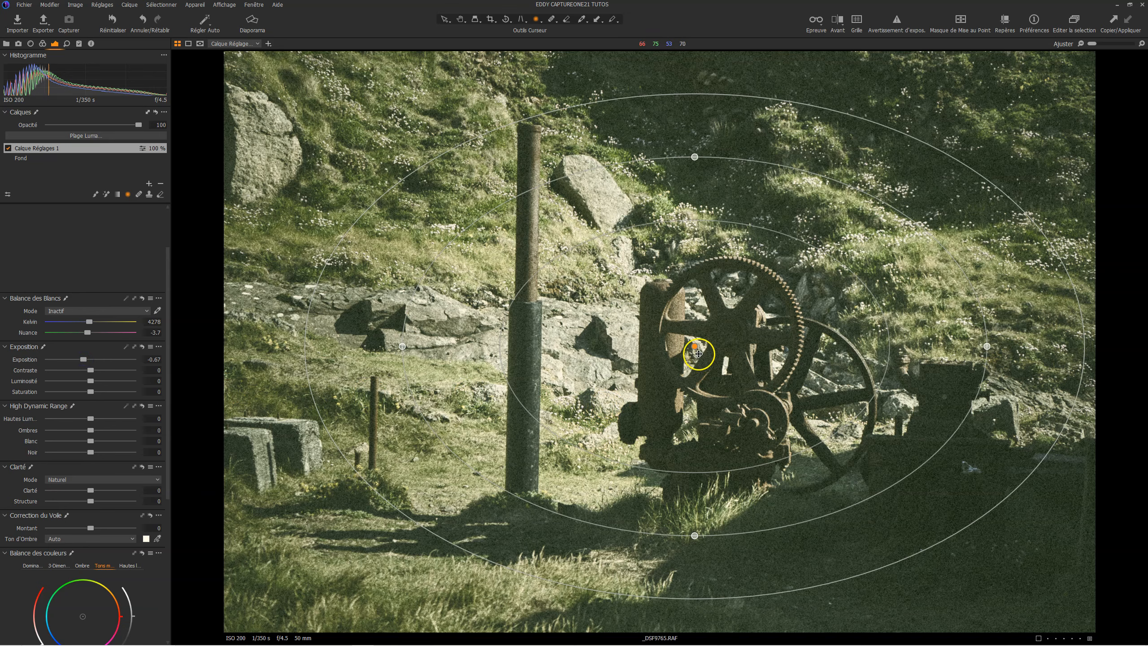
left_click_drag(695, 346, 710, 355)
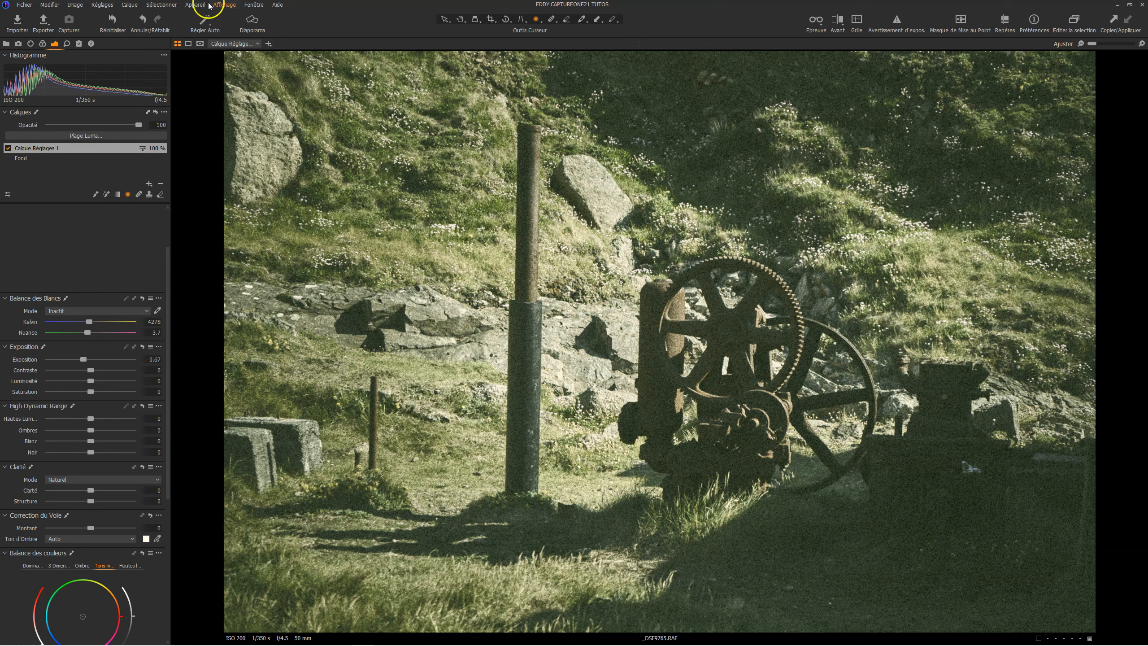
left_click(460, 19)
Compare the whole photo before and after the film grain and radial darkening
key("y")
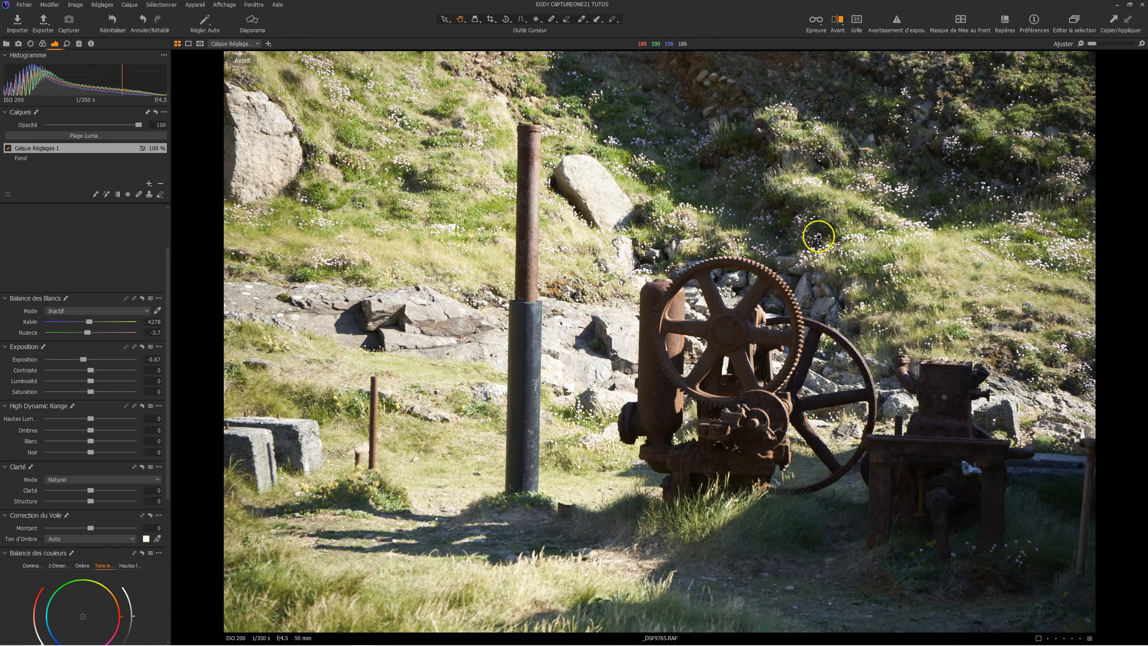
key("y")
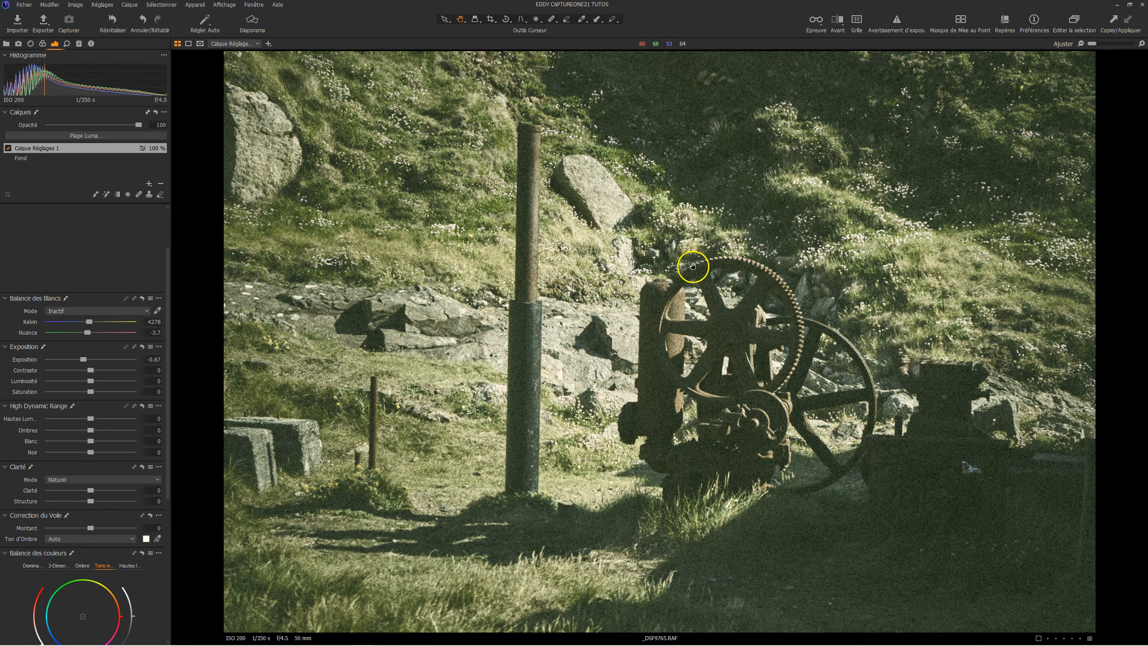
key("y")
key("y")
key("y")
key("y")
key("y")
key("y")
Soften the film grain to impact 71 and granularity 94
left_click(67, 44)
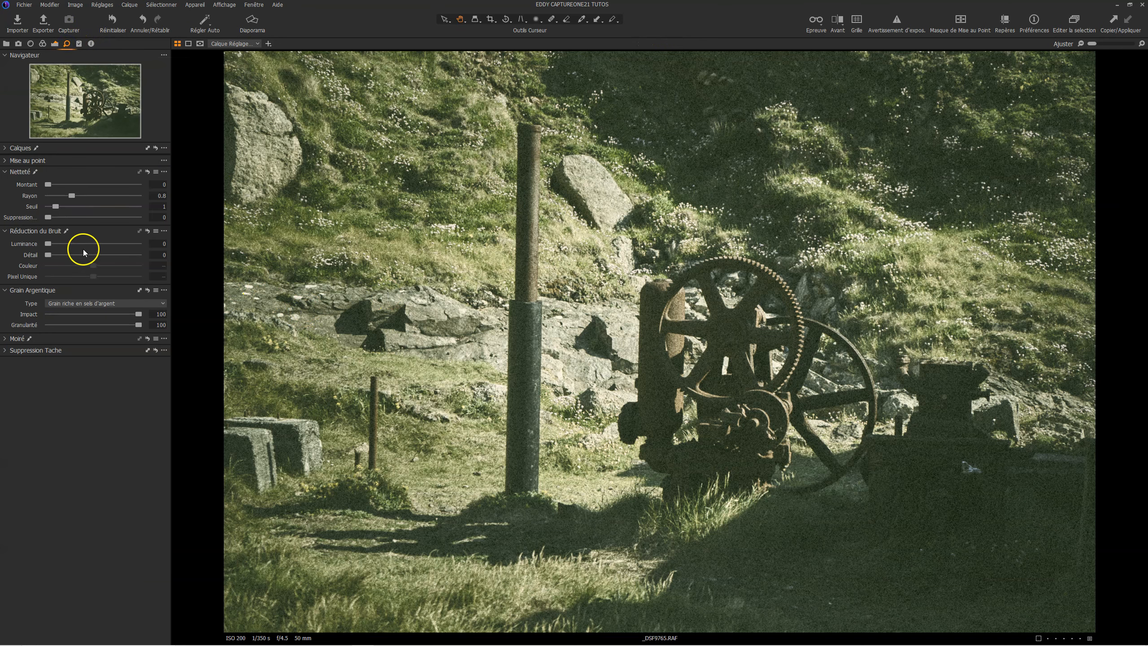
left_click_drag(138, 314, 97, 310)
left_click_drag(137, 324, 115, 327)
left_click_drag(95, 313, 112, 316)
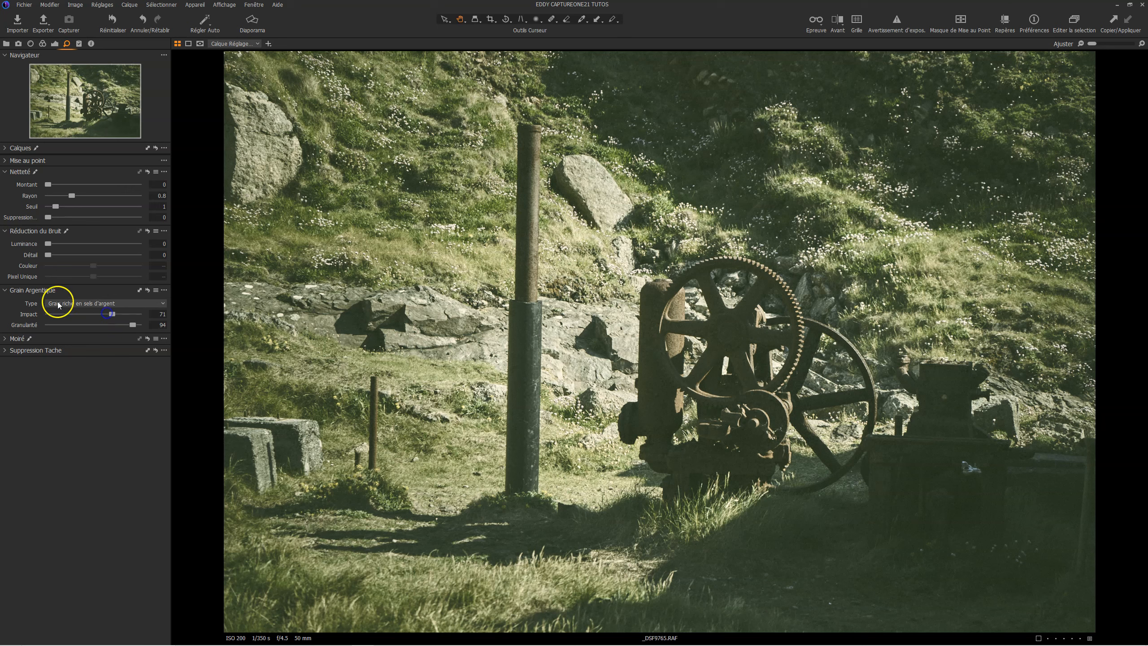
On the background layer, set the luminosity to -15 and the saturation to -26
left_click(54, 44)
left_click(27, 158)
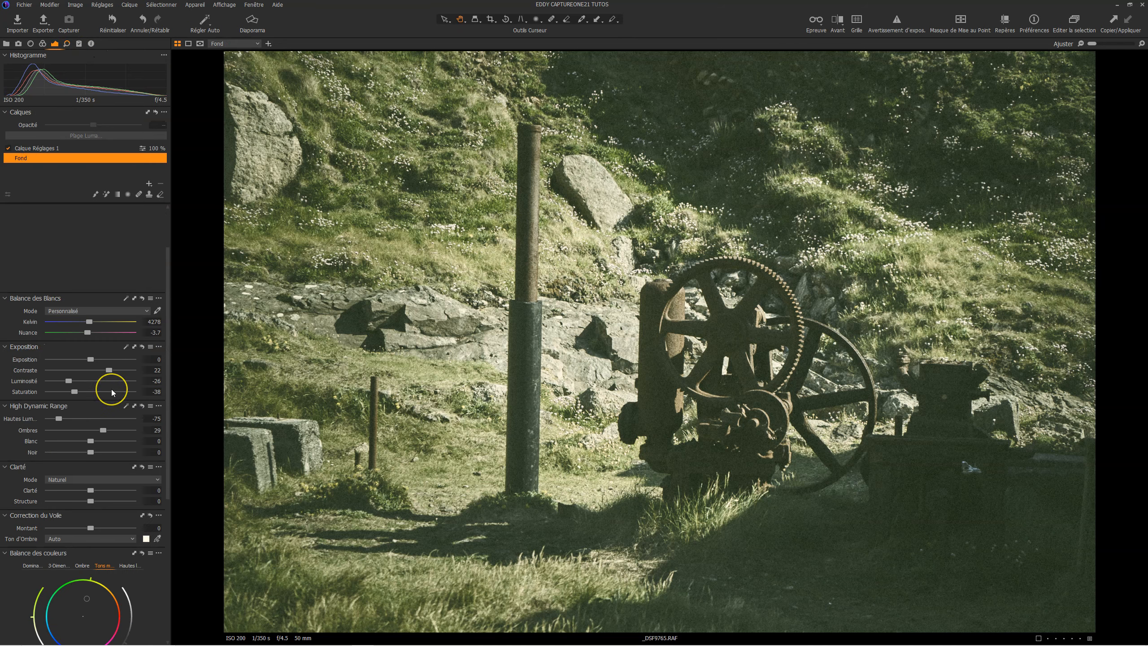
scroll(112, 392, "down", 1)
left_click(70, 339)
left_click_drag(73, 340, 78, 338)
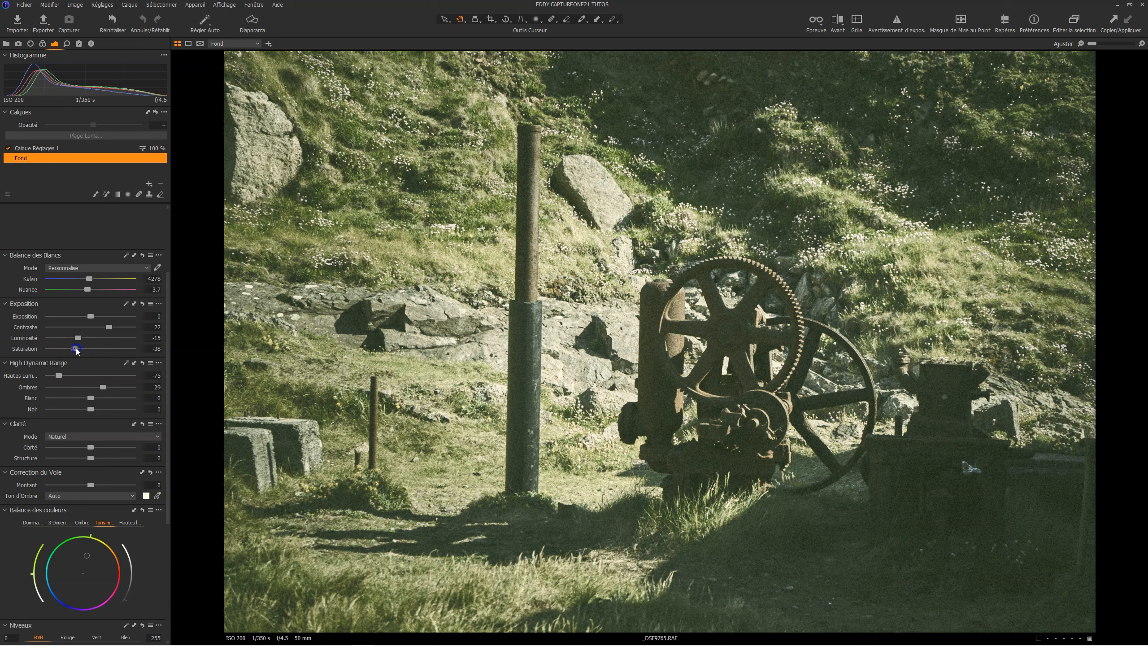
left_click_drag(80, 349, 81, 351)
Float the Color Balance over the photo and shift the shadow tint toward cyan-blue
left_click_drag(78, 514, 382, 93)
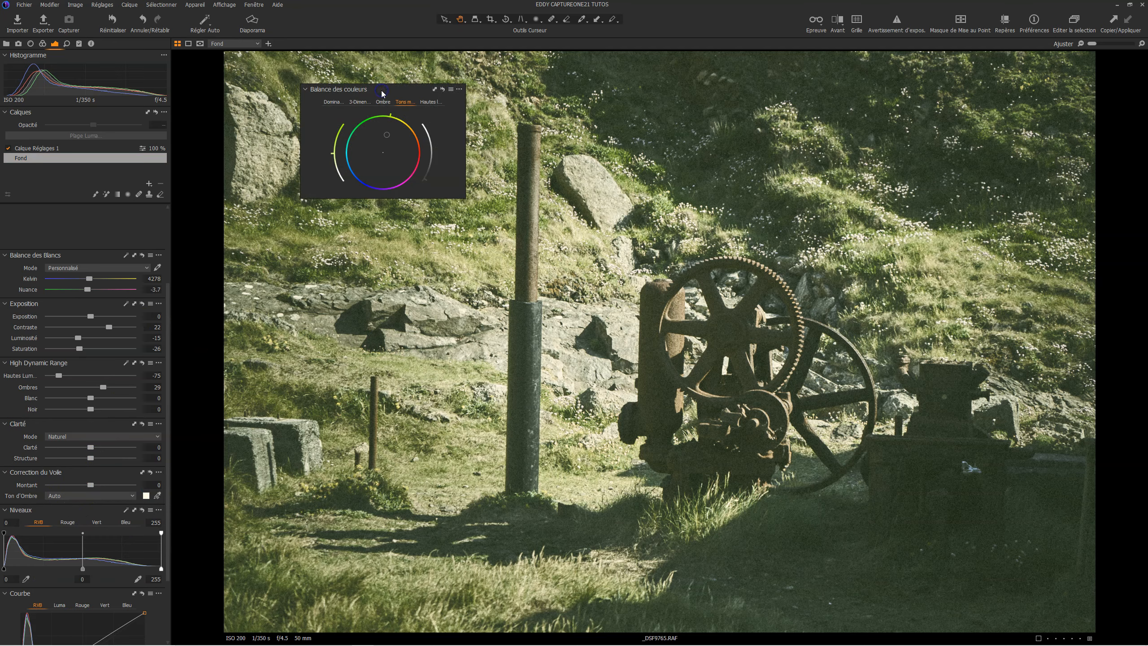
left_click(383, 102)
left_click(432, 104)
left_click(385, 104)
left_click(379, 136)
left_click_drag(374, 141, 370, 159)
Tint the highlights orange-yellow and move the midtone tint from yellow-green to red-orange
left_click(404, 102)
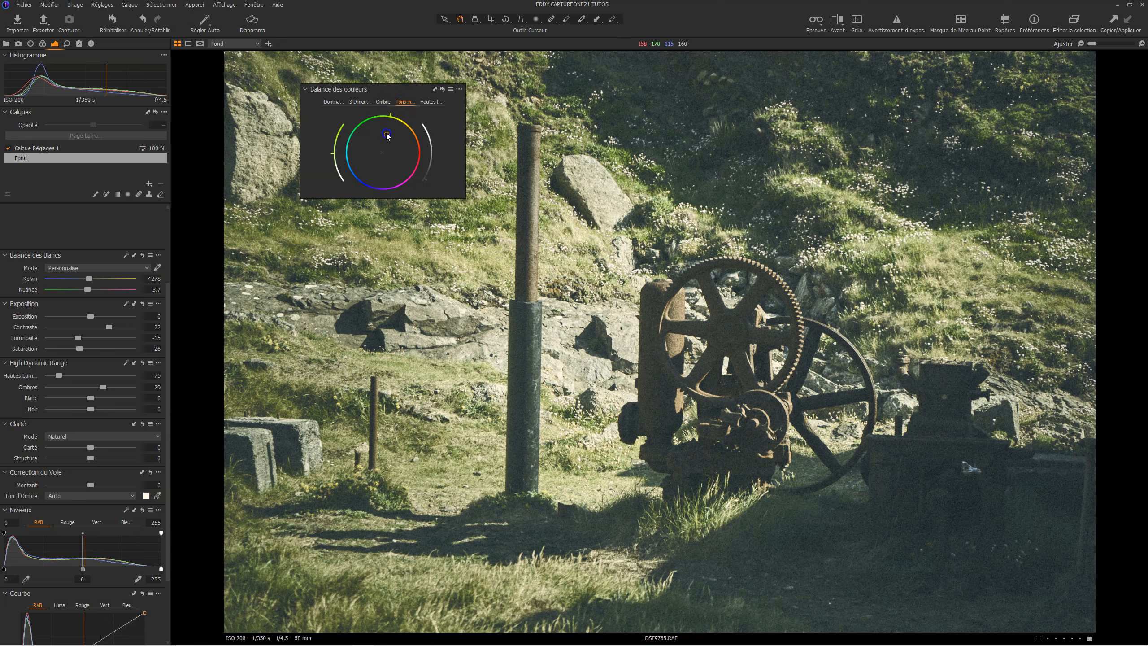
left_click_drag(389, 137, 391, 139)
left_click(431, 102)
left_click(396, 144)
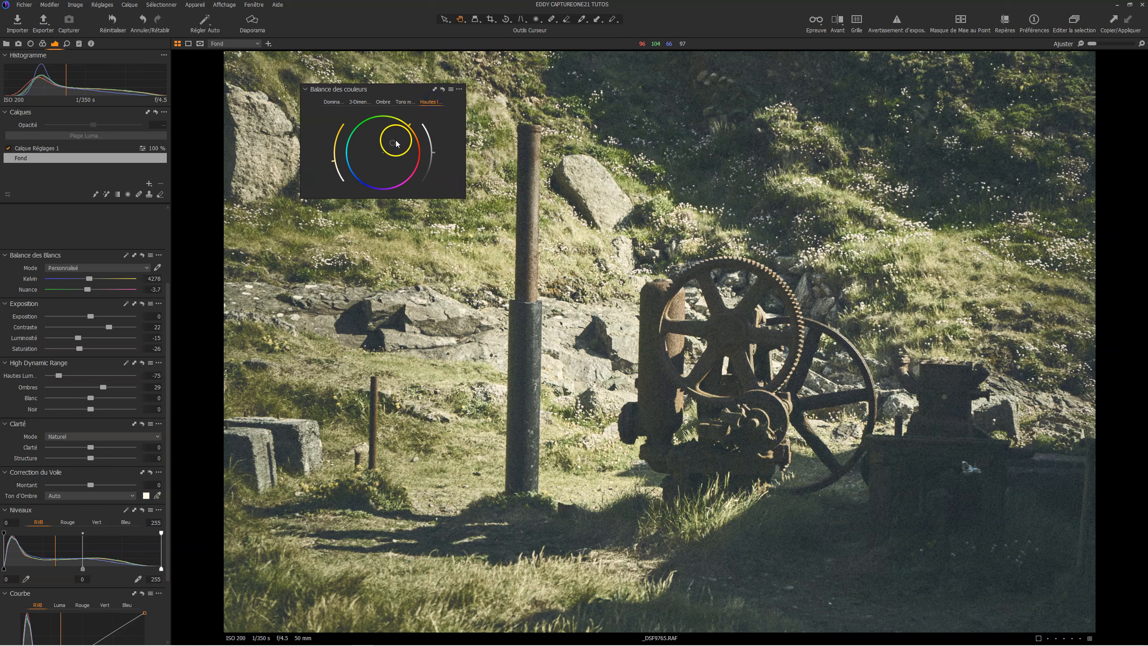
left_click(404, 102)
left_click_drag(394, 141, 400, 150)
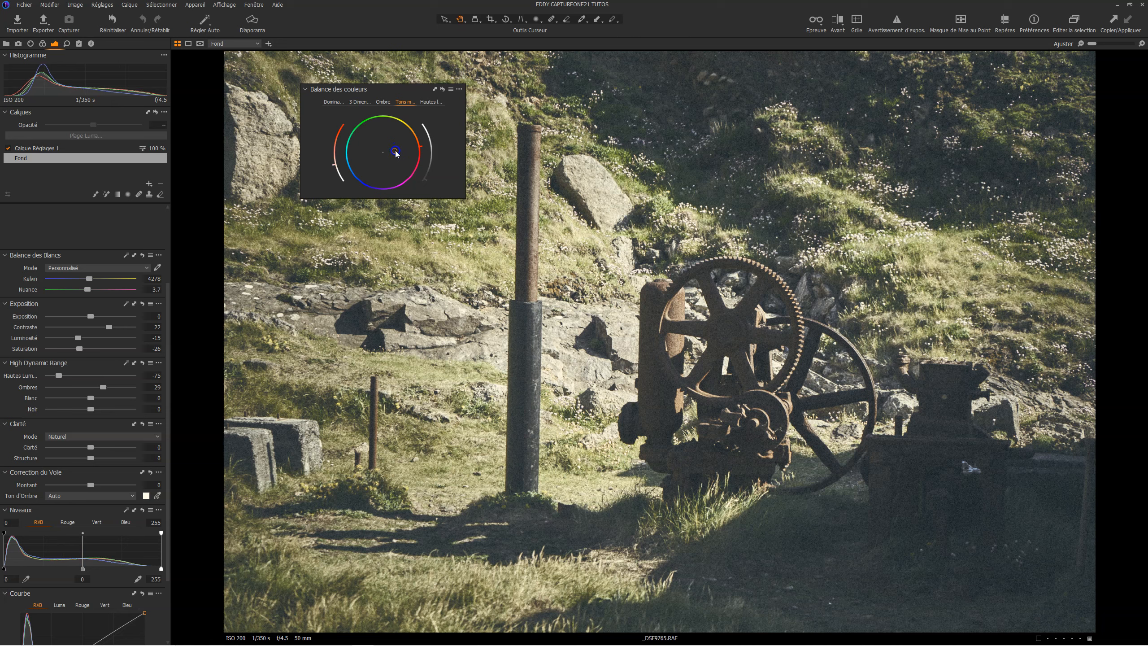
Review the shadow, highlight and midtone tints and dock the Color Balance between Clarity and Dehaze
left_click(386, 103)
left_click(430, 101)
left_click(384, 103)
left_click(435, 103)
left_click(381, 103)
left_click(429, 102)
left_click(407, 104)
mouse_move(418, 171)
left_mouse_down()
mouse_move(424, 129)
mouse_move(437, 186)
mouse_move(424, 148)
mouse_move(427, 177)
mouse_move(437, 151)
mouse_move(455, 161)
left_mouse_up()
left_click_drag(383, 89, 68, 481)
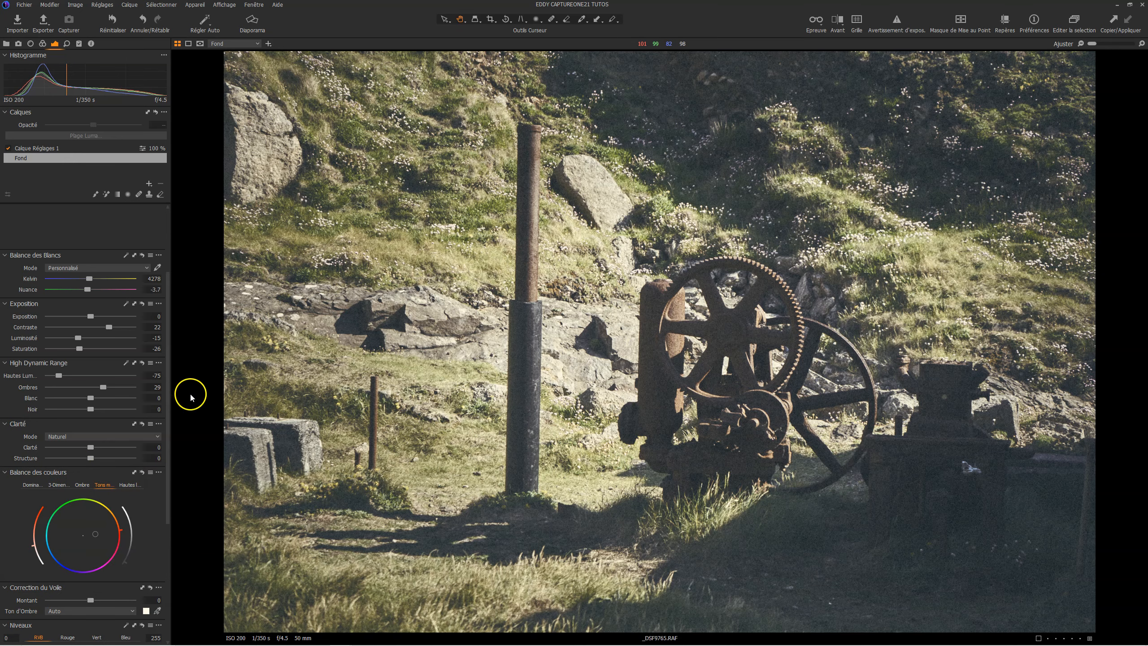
Compare the photo with the original and inspect it in a paused full-screen slideshow, leaving the slideshow when done
key("y")
key("y")
key("F11")
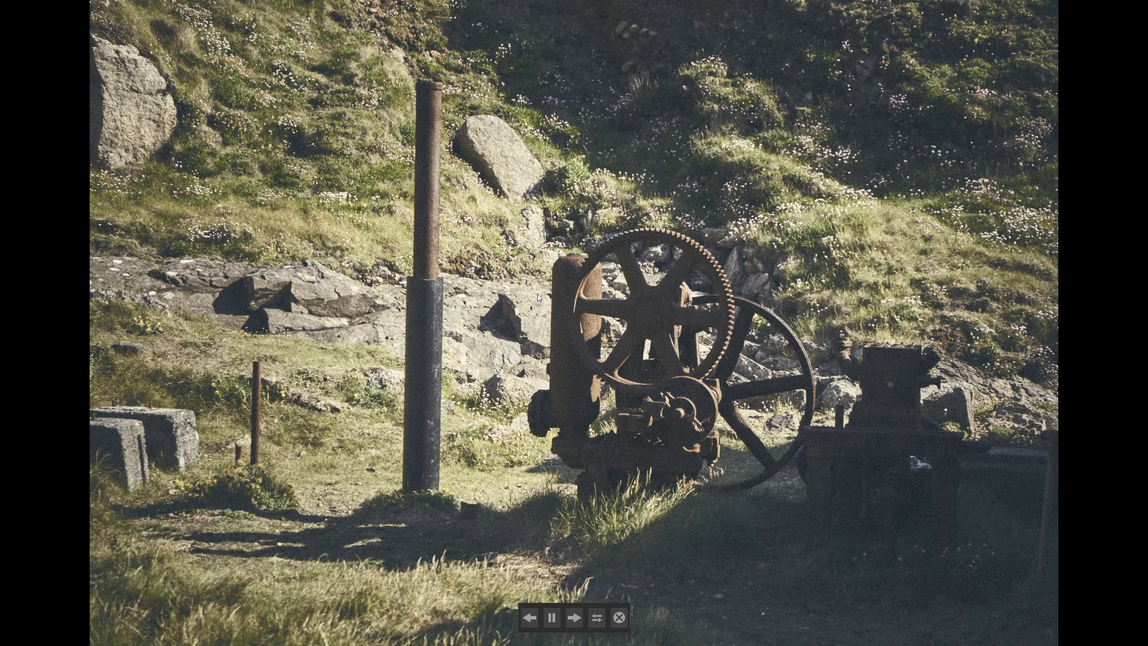
left_click(548, 615)
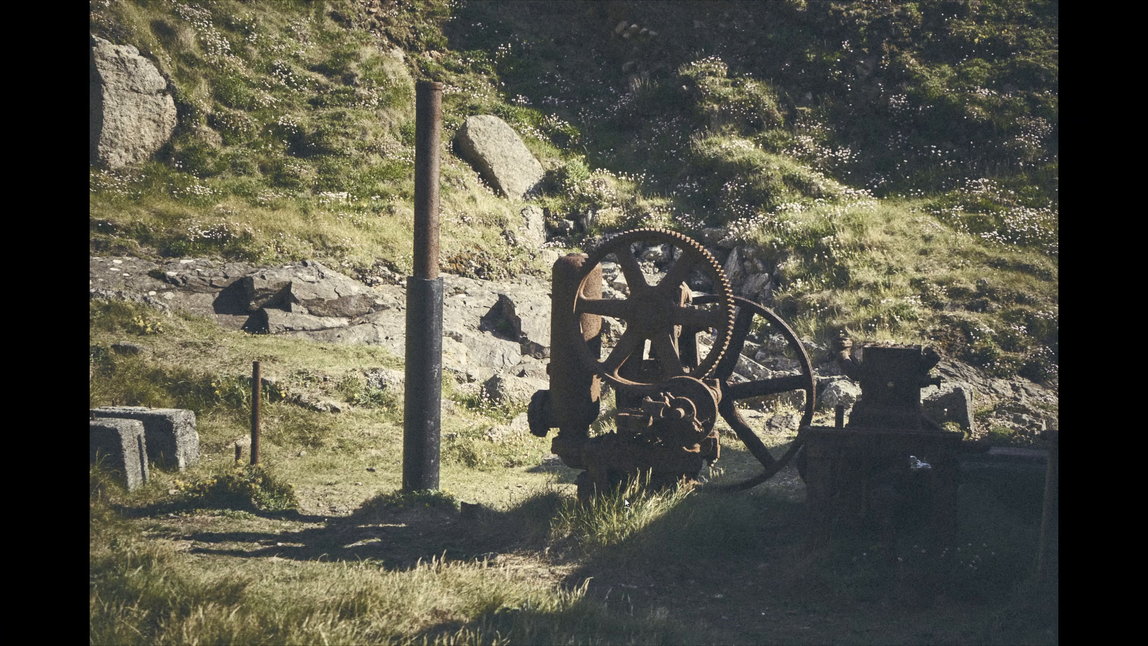
mouse_move(622, 487)
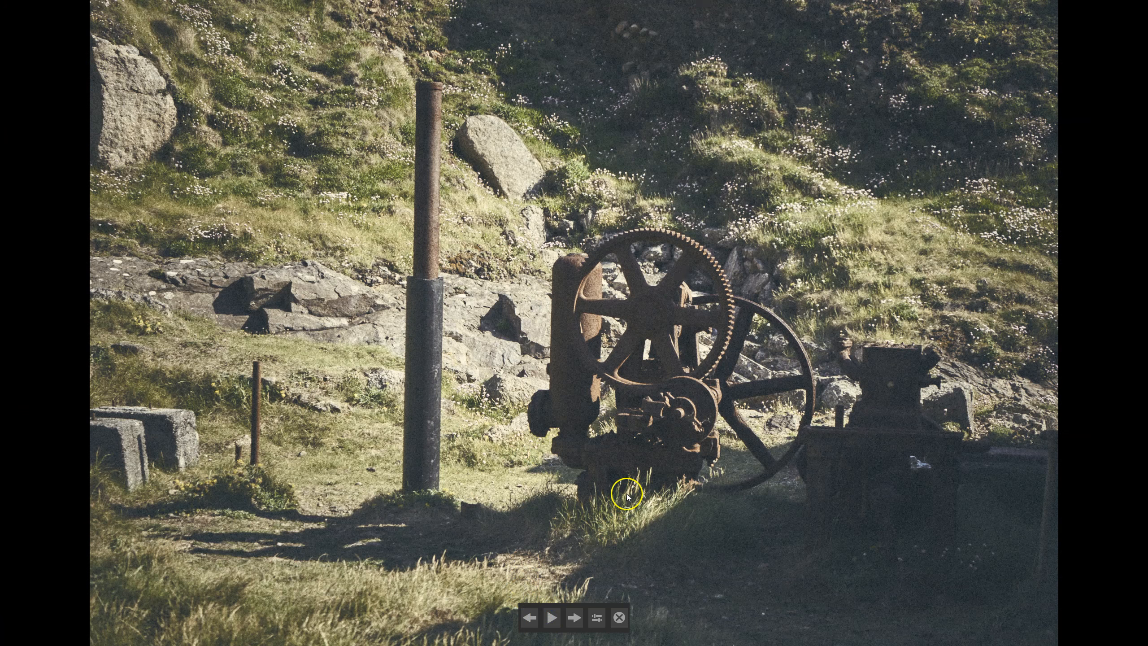
left_click(620, 617)
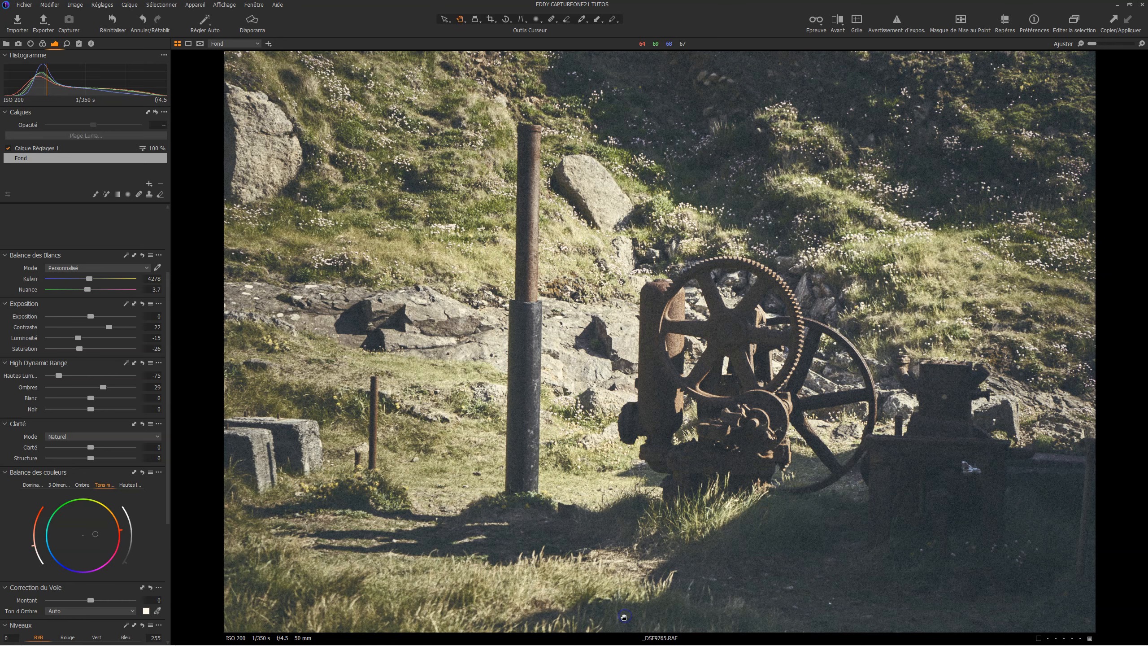
Crop the photo to a 40.00 x 22.50 cm widescreen frame, trimming the upper hillside and the foreground grass
left_click(494, 23)
left_click(517, 86)
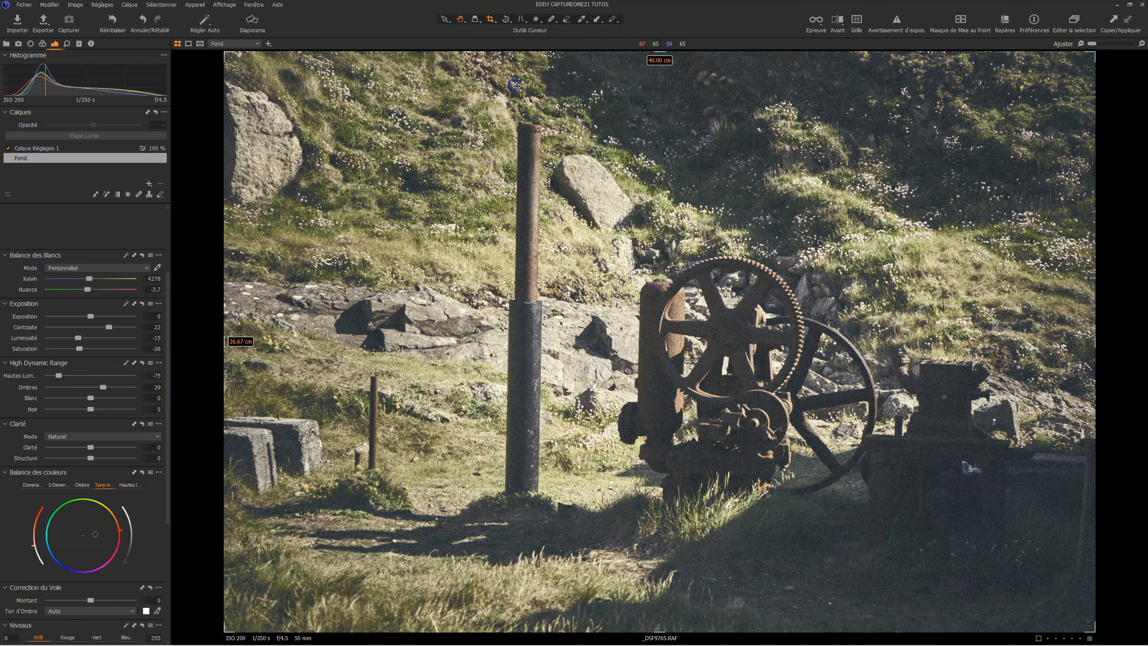
left_click_drag(657, 631, 659, 615)
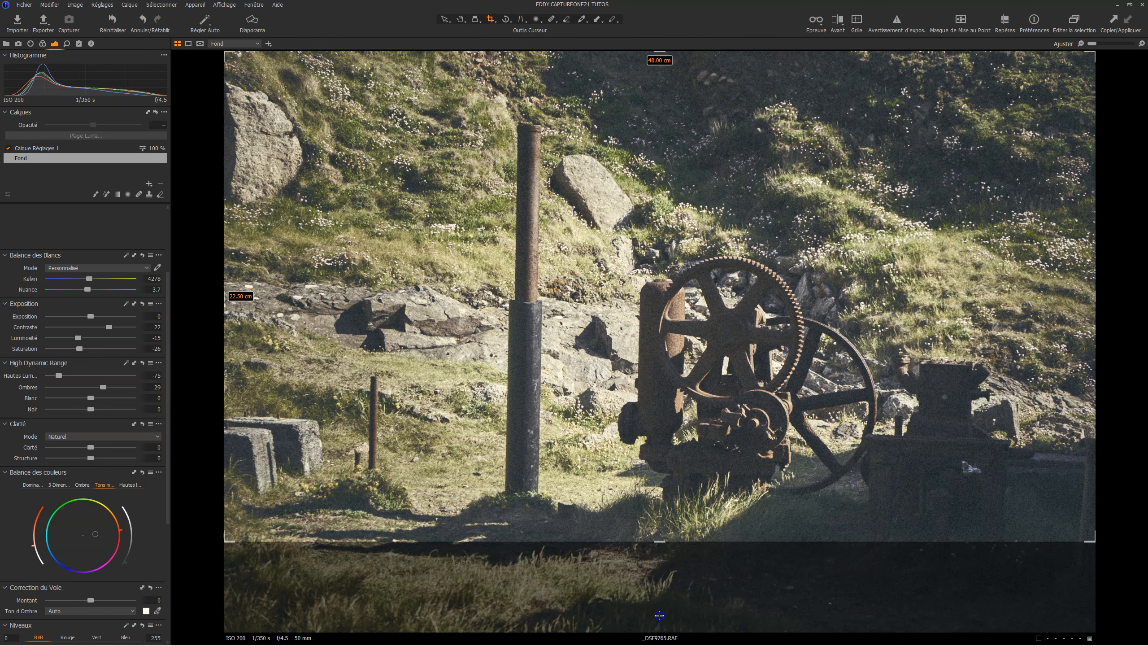
left_click_drag(662, 431, 668, 460)
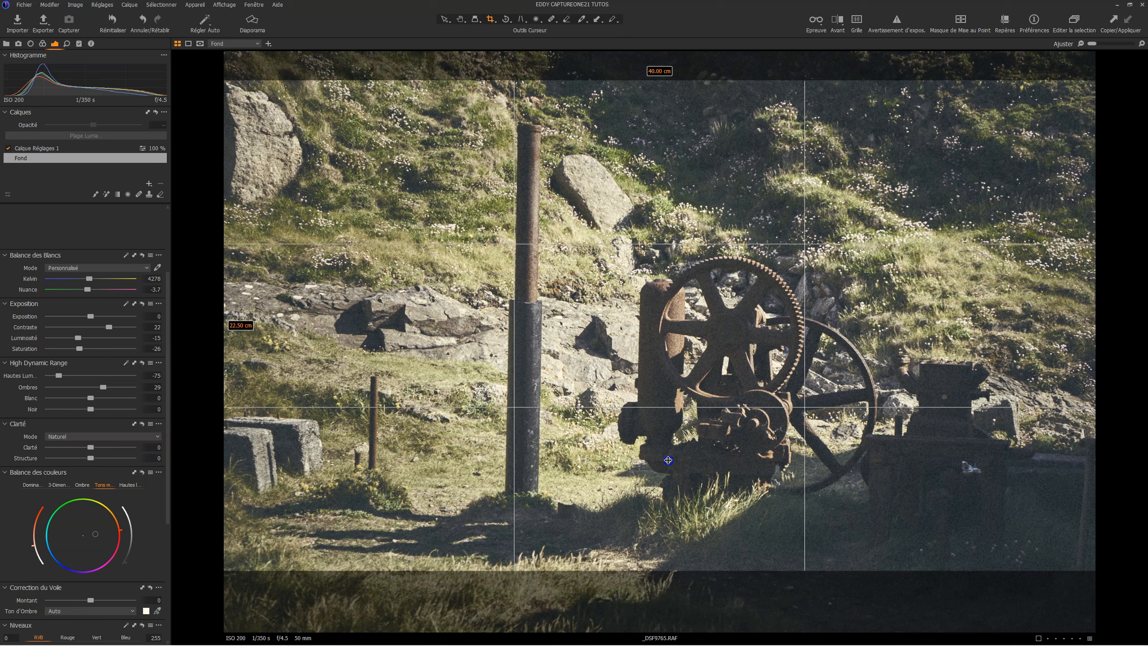
left_click_drag(668, 460, 668, 461)
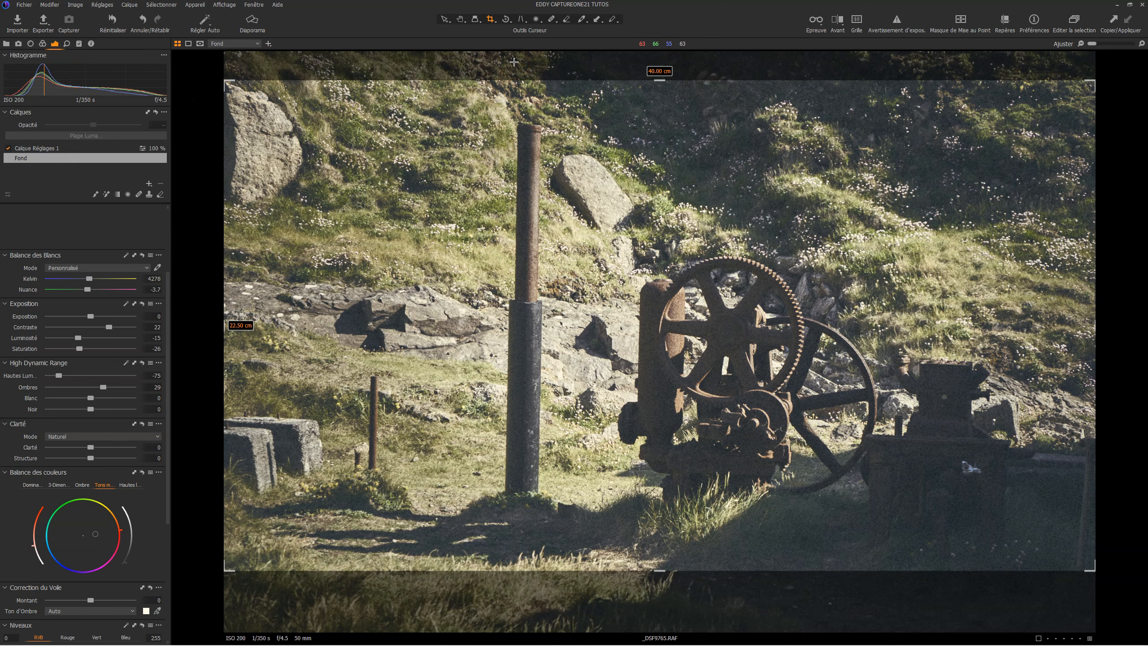
key("h")
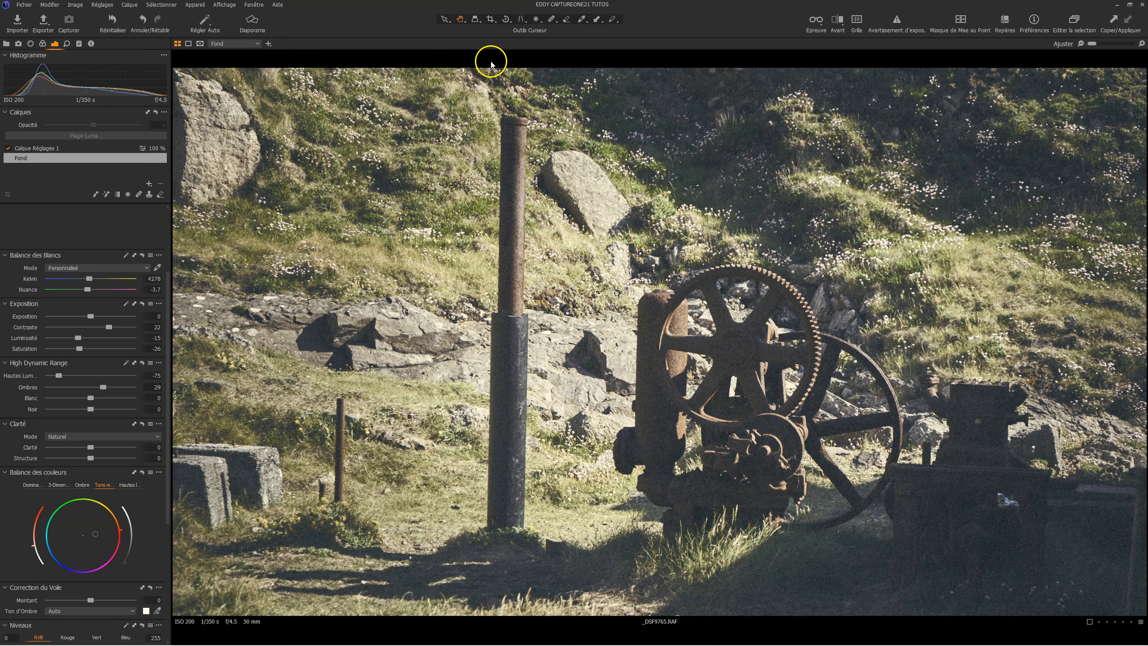
View the cropped photo in a full-screen slideshow and pause it
key("F11")
left_click(551, 613)
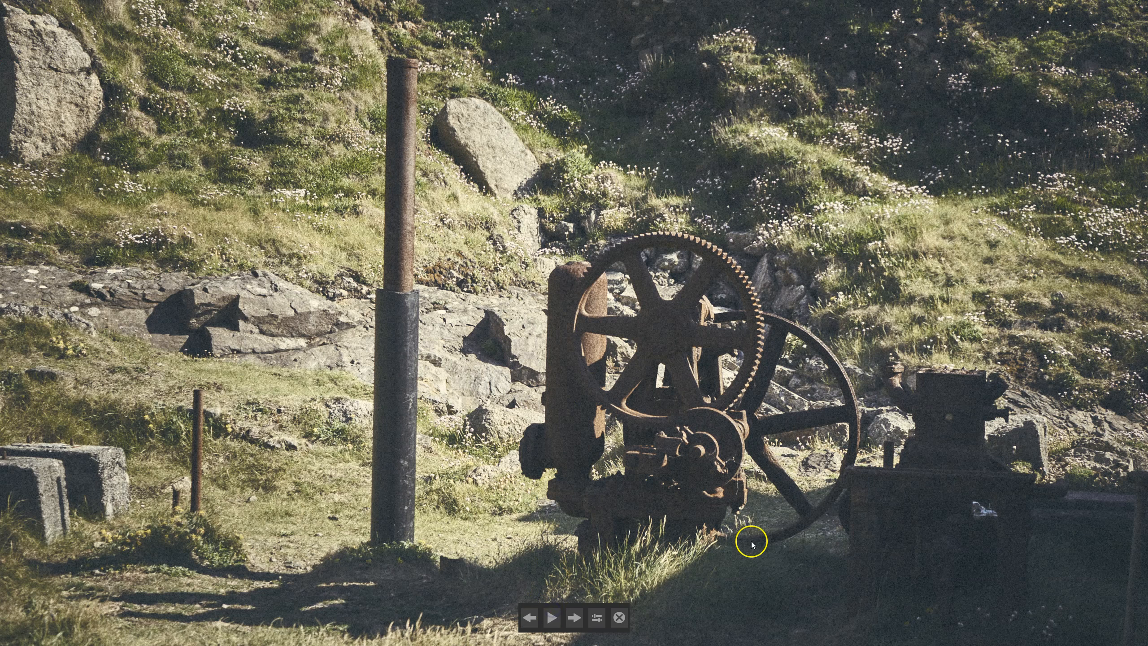